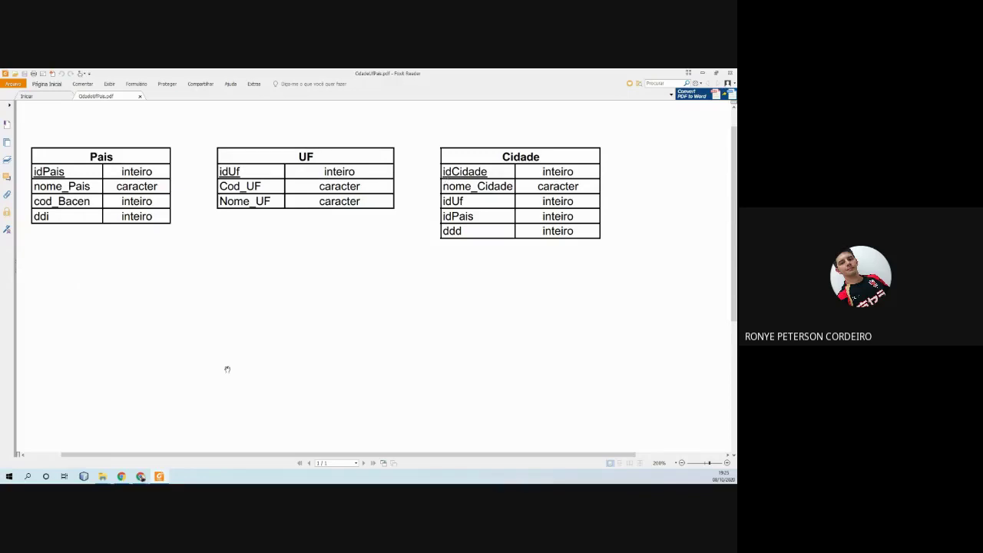
# Switch to the phpMyAdmin browser window and open the page for creating a new database.
pyautogui.click(141, 477)
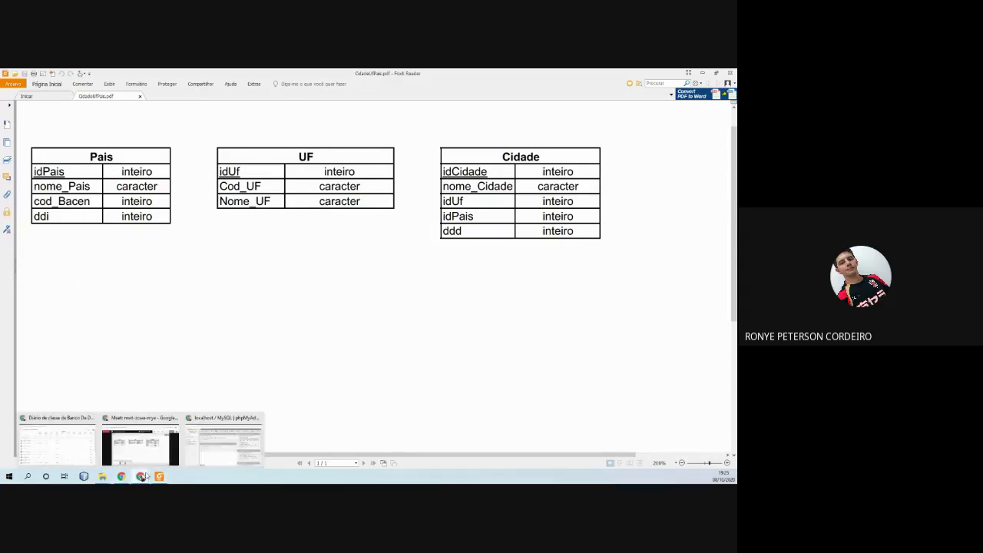
pyautogui.click(205, 454)
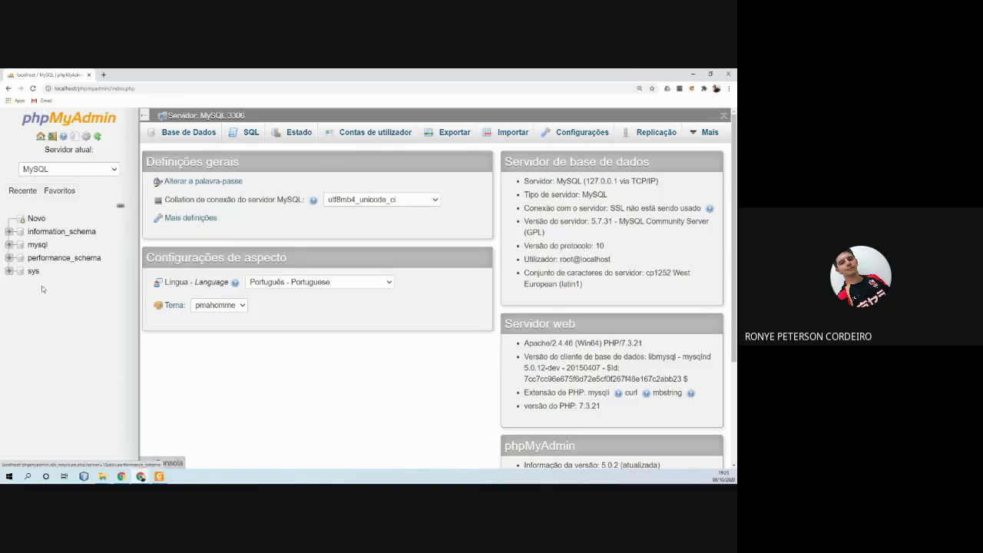
pyautogui.click(36, 219)
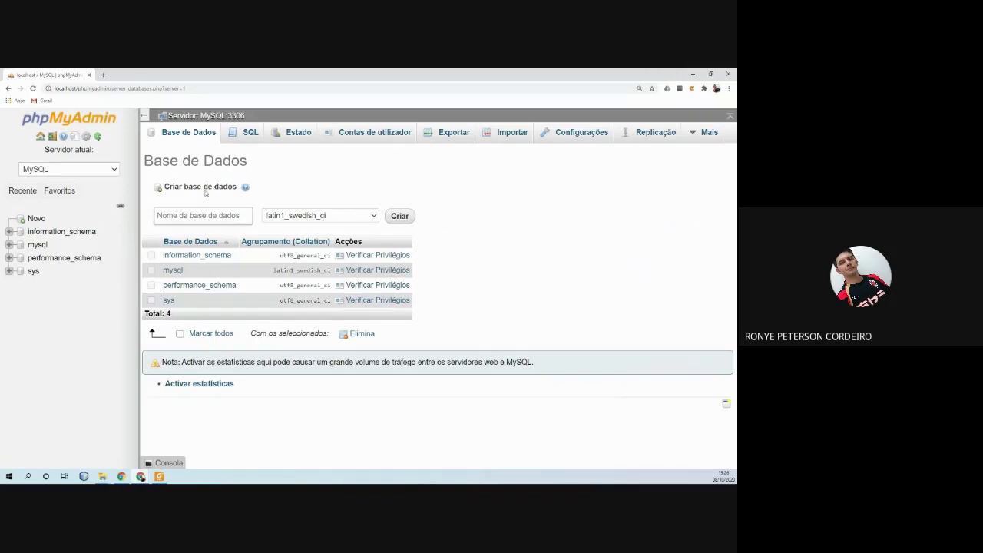
pyautogui.click(205, 216)
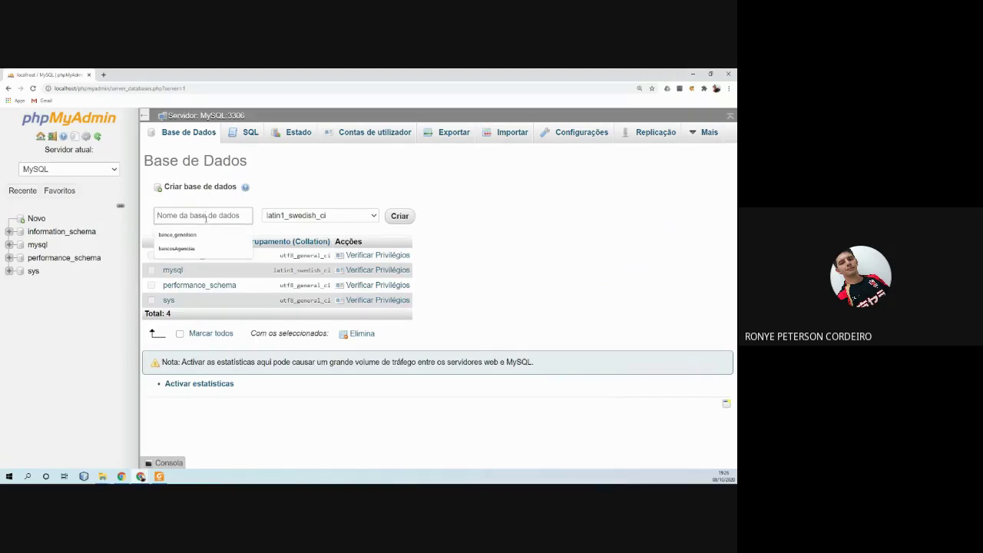
pyautogui.click(352, 231)
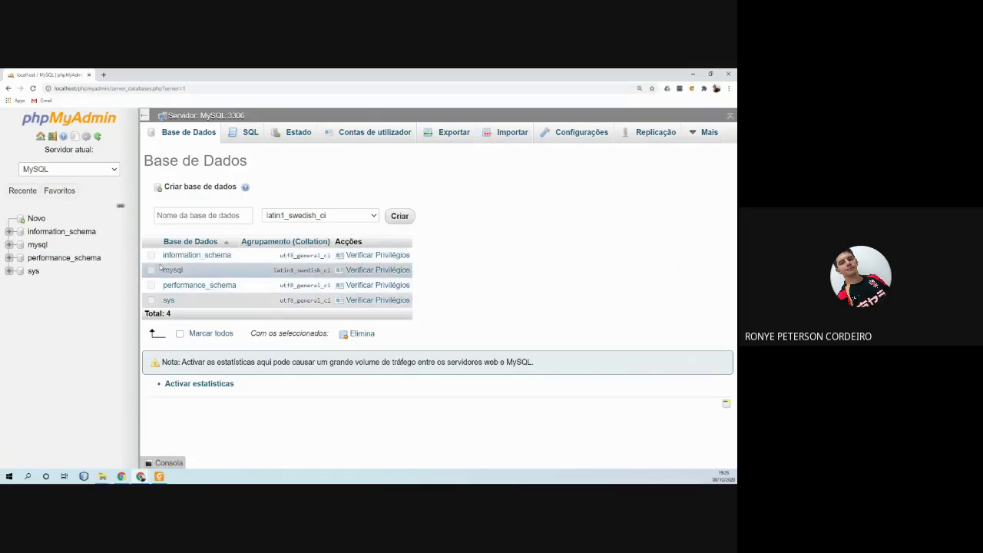
pyautogui.click(321, 216)
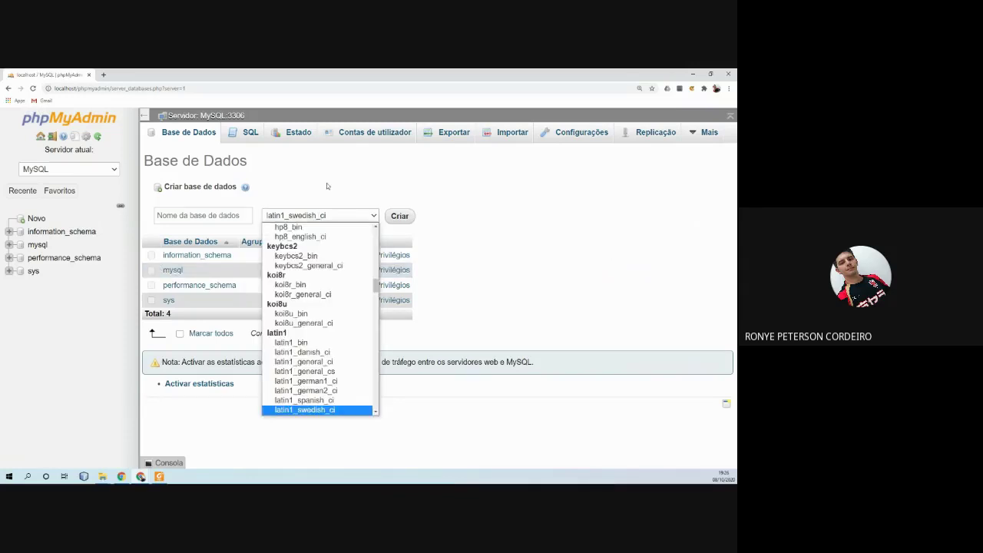
pyautogui.click(327, 183)
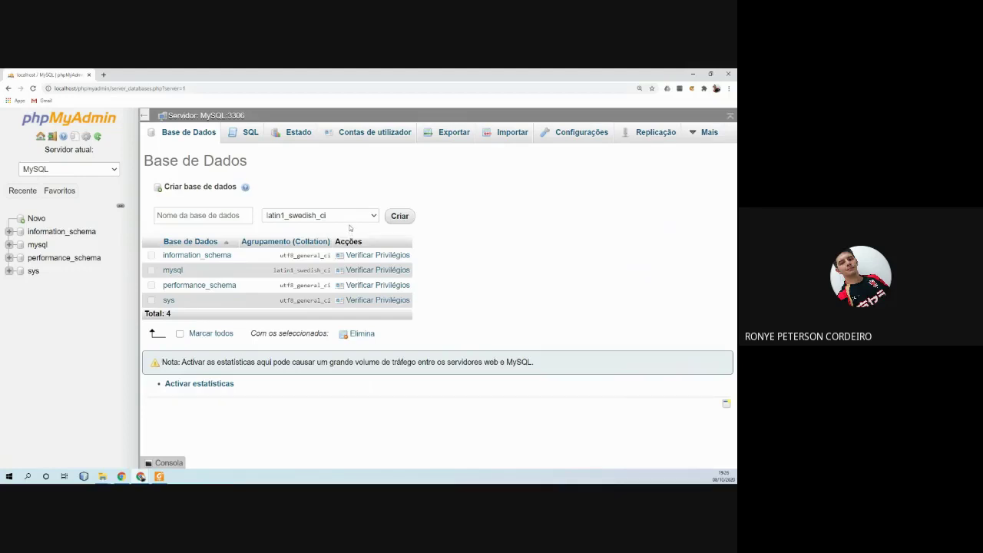
# Create a new database named cidadePaisUf.
pyautogui.click(239, 216)
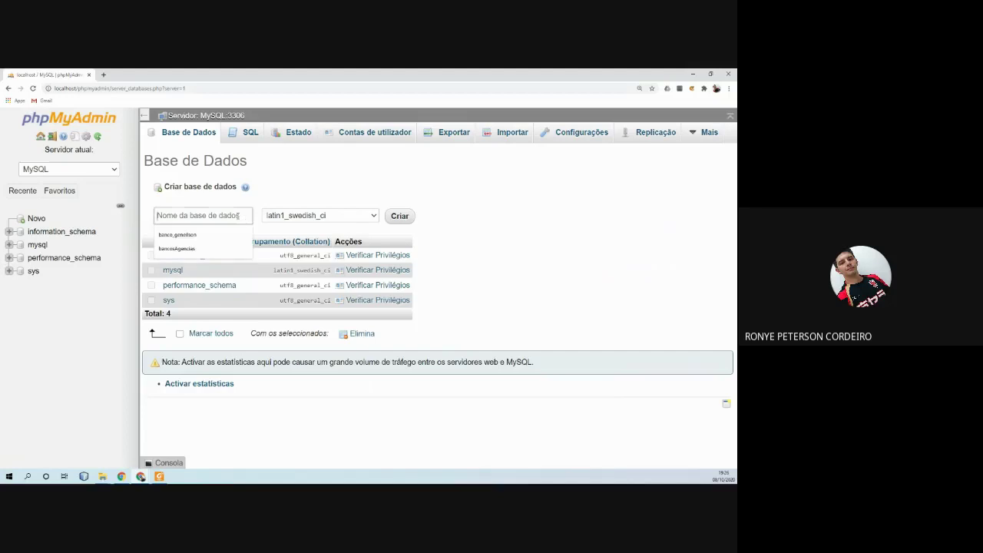
pyautogui.write('cidade')
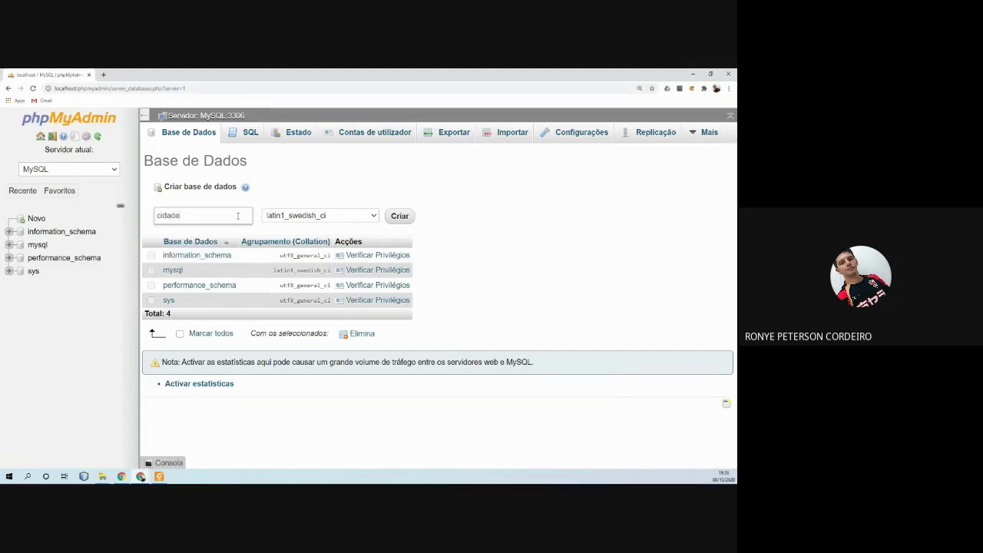
pyautogui.write('Pais')
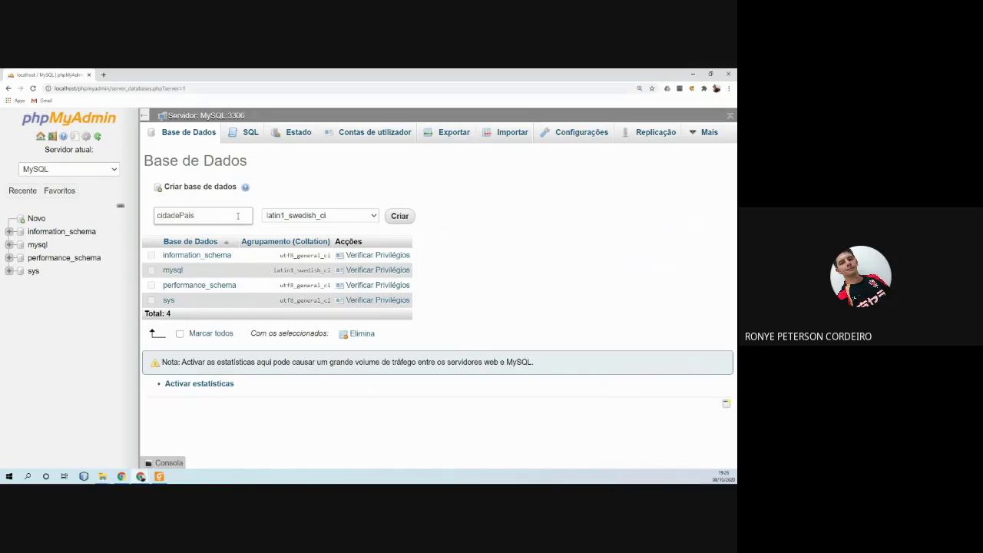
pyautogui.write('Uf')
pyautogui.hotkey('ctrl', 'a')
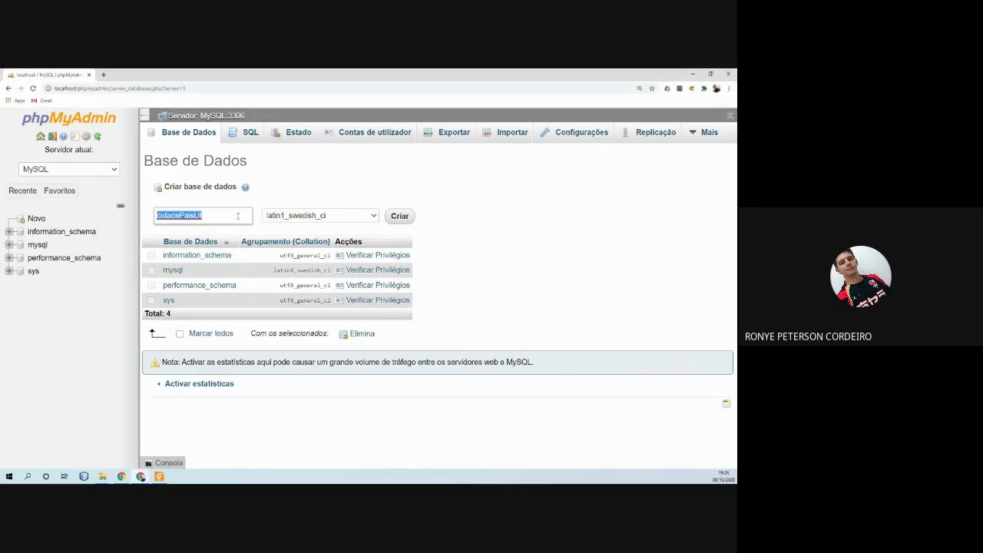
pyautogui.click(238, 216)
pyautogui.click(252, 232)
pyautogui.click(400, 217)
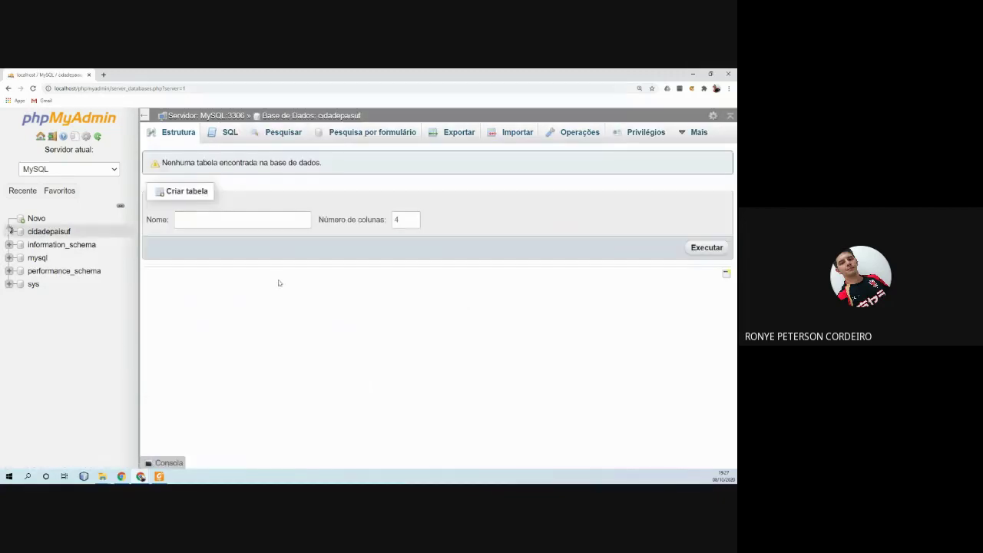
pyautogui.click(228, 223)
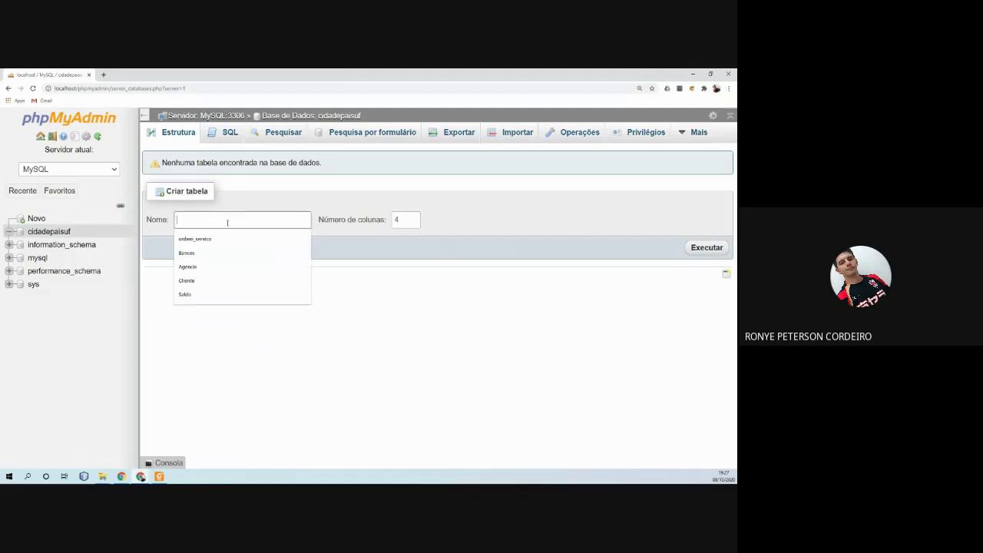
pyautogui.click(262, 199)
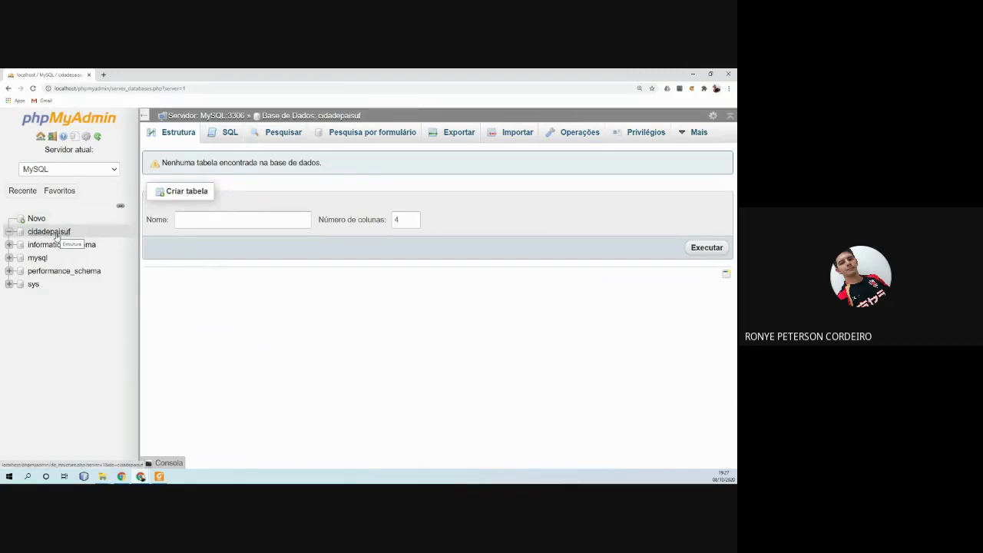
pyautogui.click(226, 219)
pyautogui.click(359, 272)
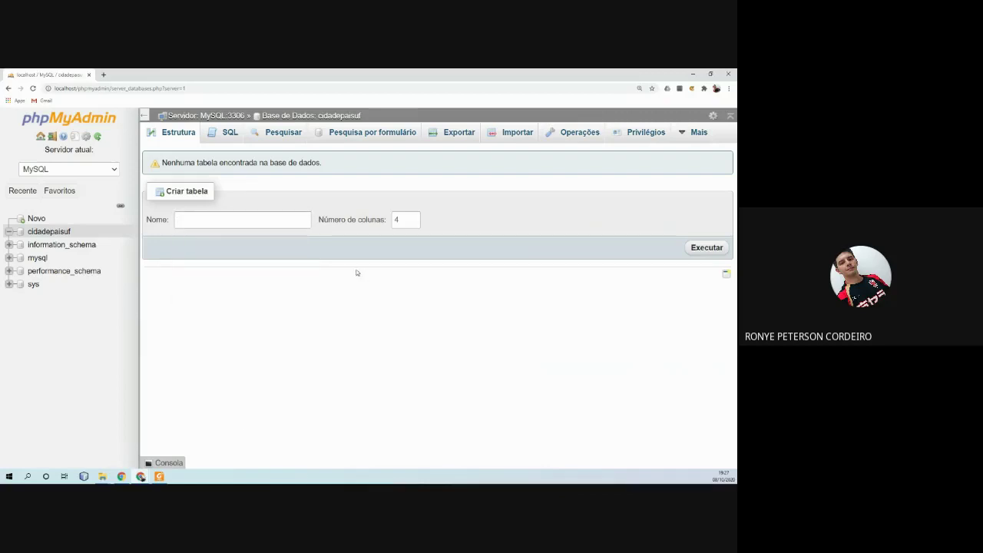
# Check the Pais fields in the PDF diagram, and create a four-column table named Pais in the new database.
pyautogui.click(159, 476)
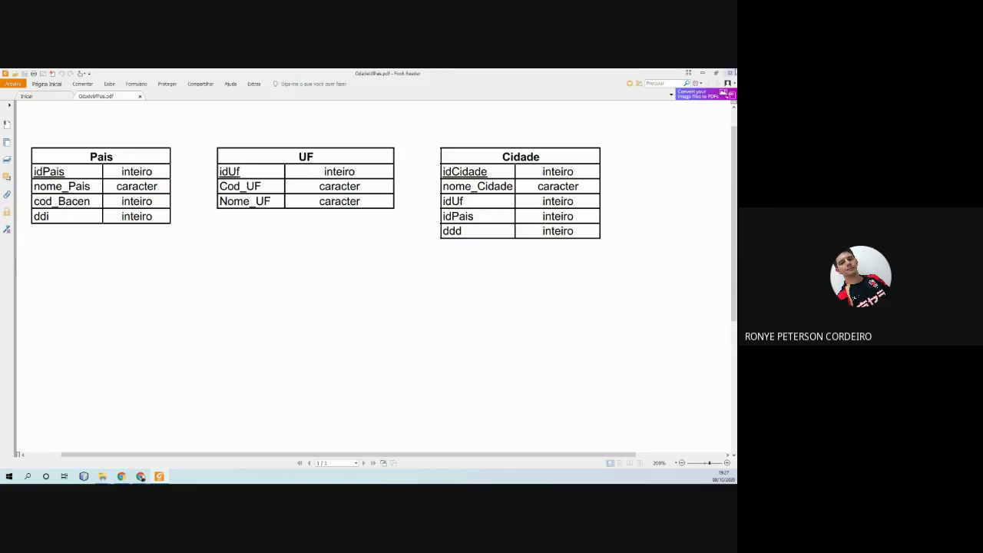
pyautogui.click(702, 73)
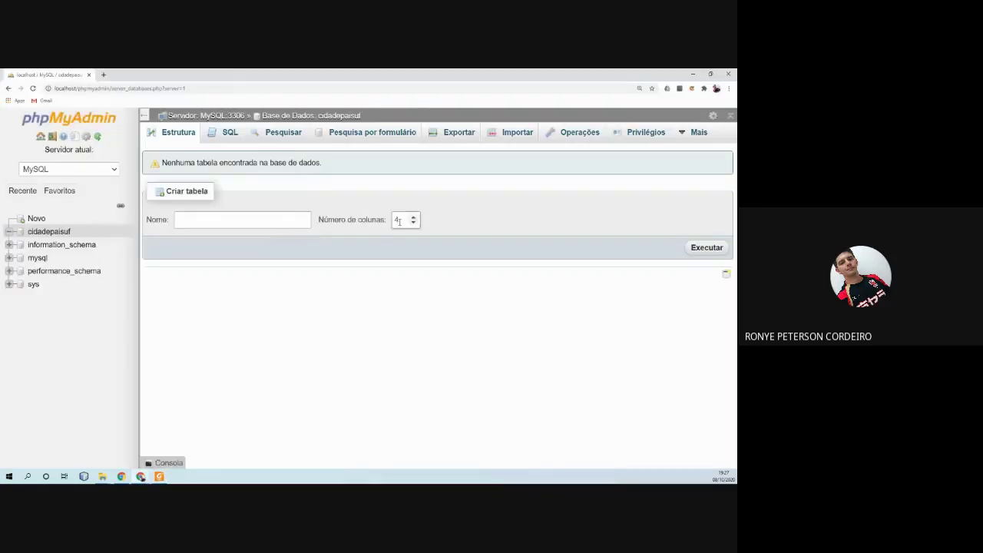
pyautogui.click(267, 222)
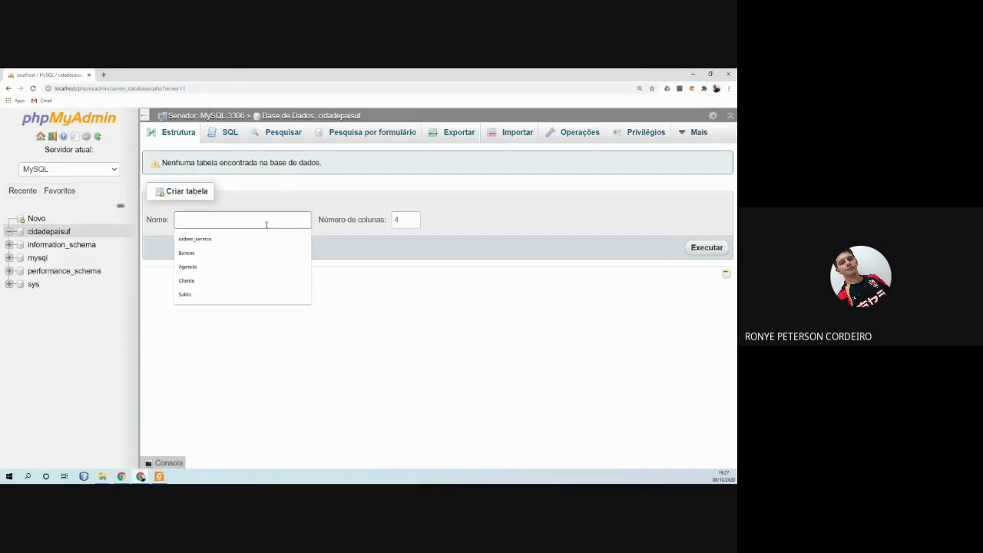
pyautogui.write('Pais')
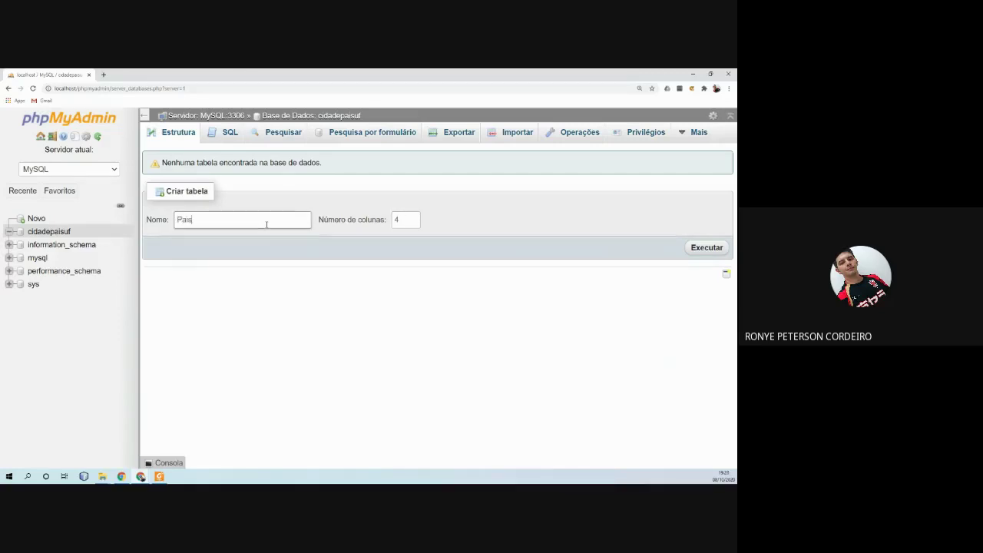
pyautogui.press('Return')
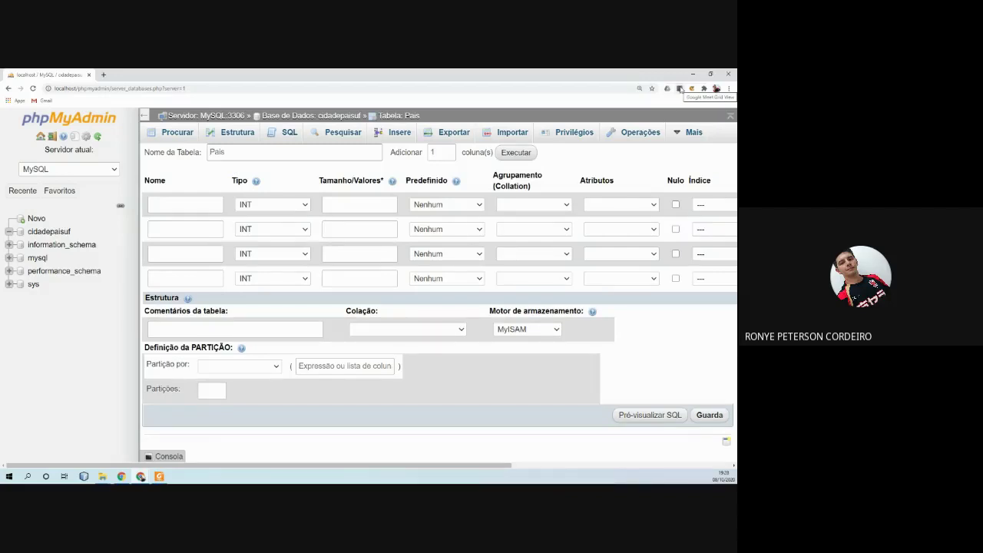
# Arrange the phpMyAdmin window and the Foxit Reader PDF side by side, with the whole Pais diagram in view.
pyautogui.press('super+Left')
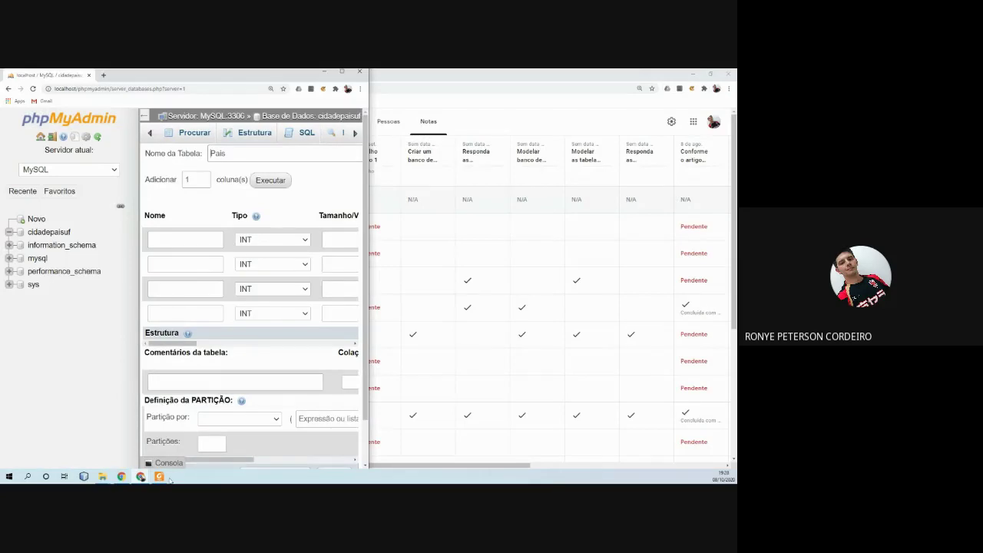
pyautogui.click(163, 477)
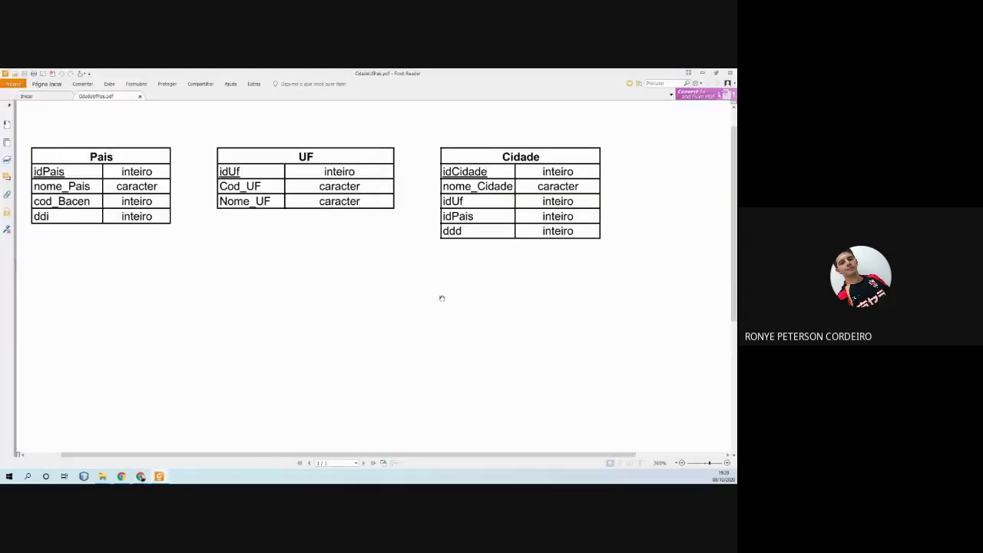
pyautogui.press('super+Right')
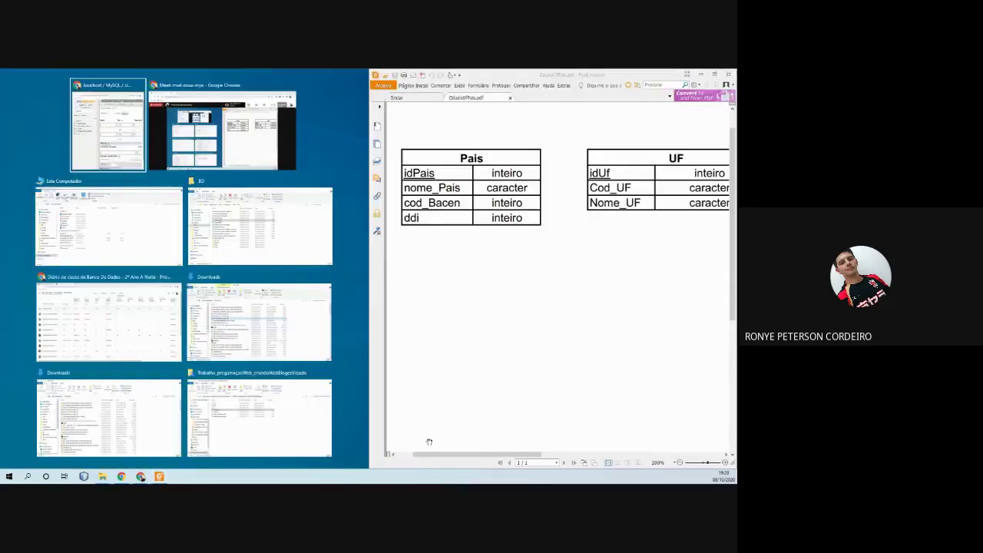
pyautogui.click(108, 126)
pyautogui.moveTo(481, 455); pyautogui.dragTo(466, 455)
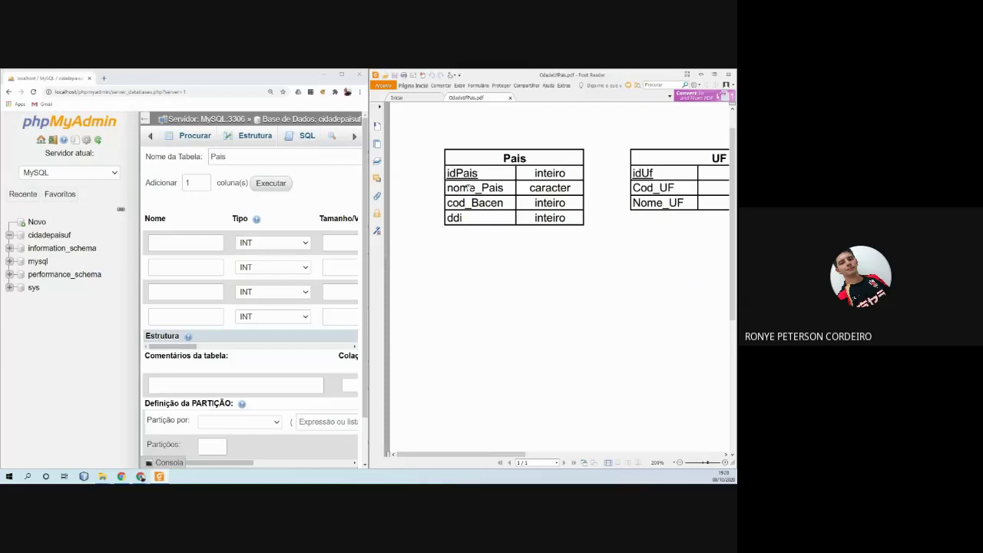
pyautogui.click(215, 247)
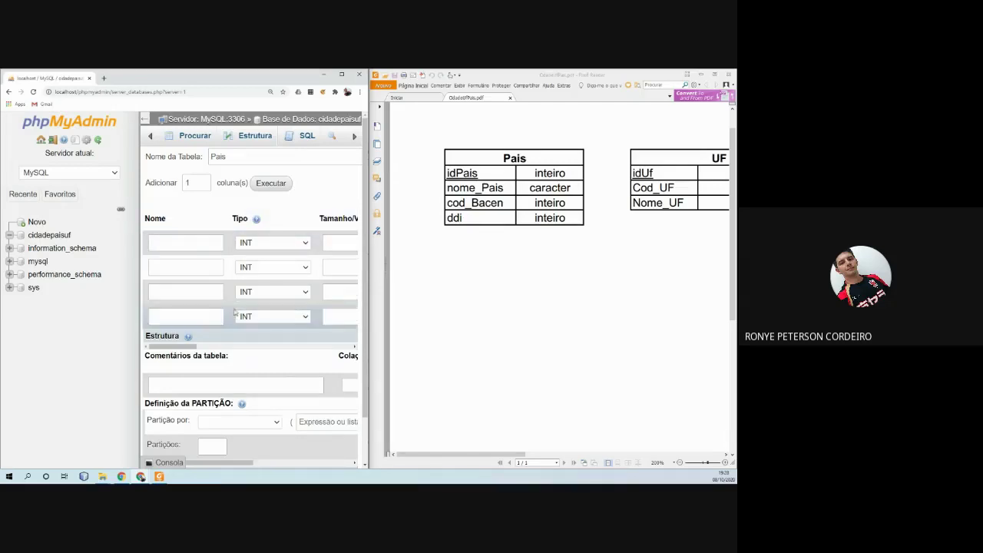
pyautogui.click(200, 238)
pyautogui.click(199, 238)
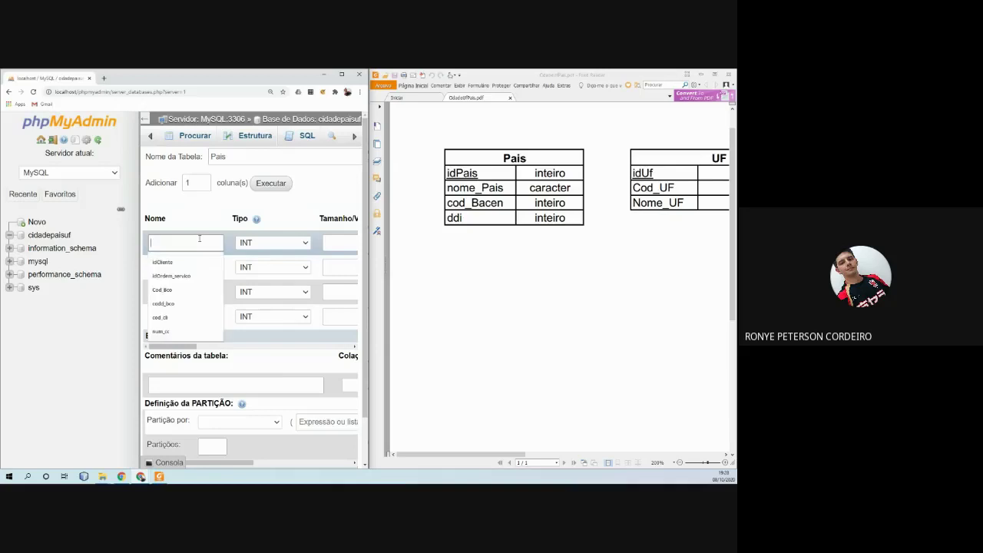
pyautogui.click(284, 230)
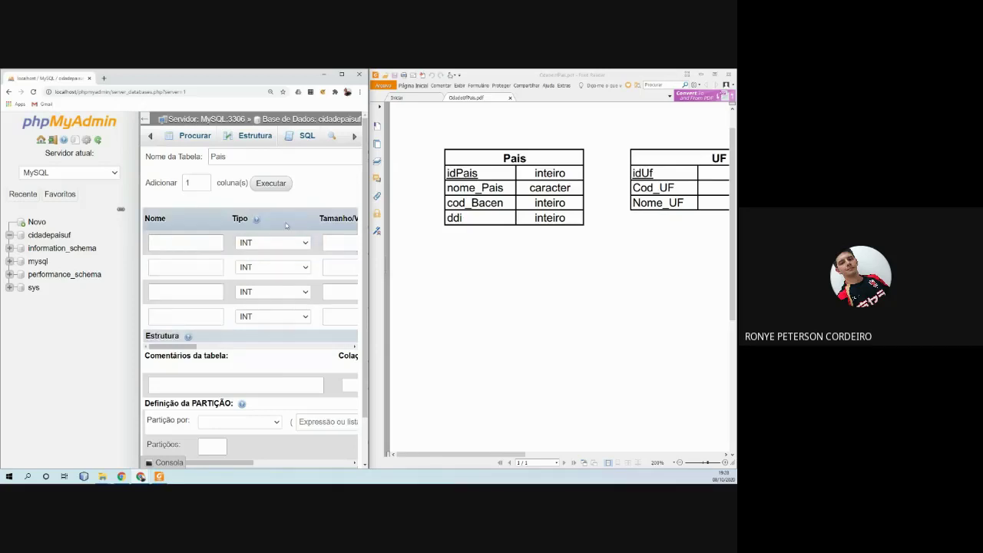
# Enlarge the phpMyAdmin window beyond half the screen and name the first column of the Pais table idPais.
pyautogui.click(343, 74)
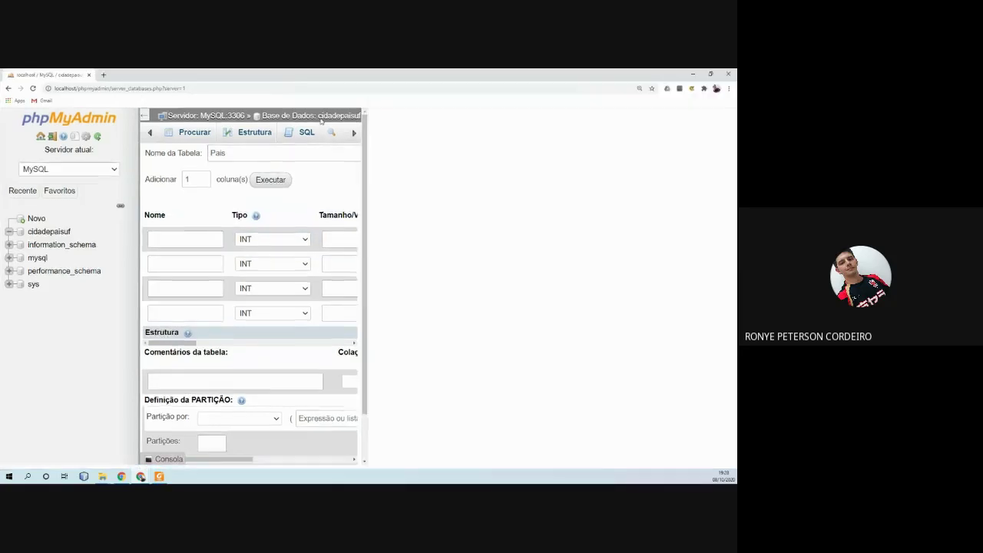
pyautogui.click(709, 74)
pyautogui.click(258, 209)
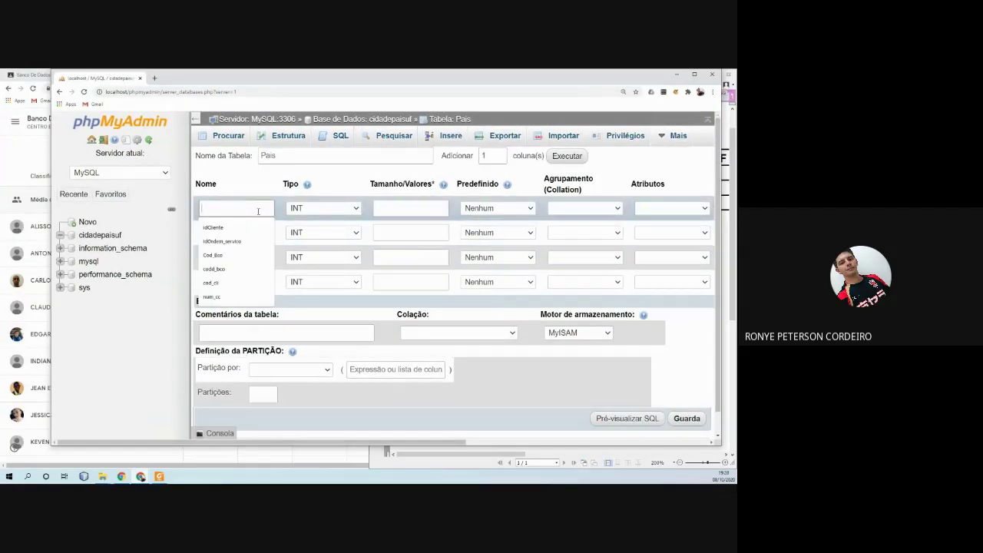
pyautogui.write('idPais')
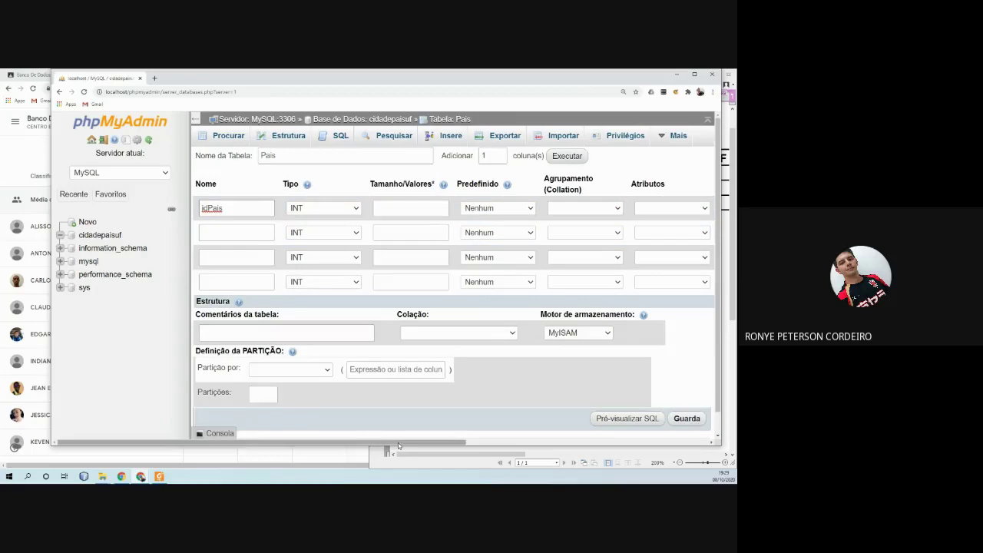
# Set the idPais column's index to PRIMARY.
pyautogui.moveTo(398, 443); pyautogui.dragTo(613, 457)
pyautogui.click(429, 210)
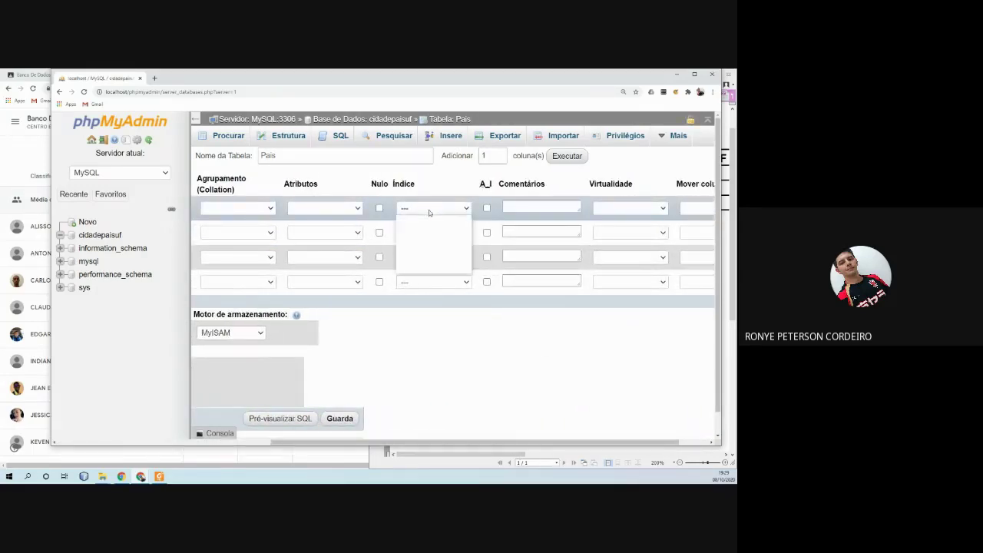
pyautogui.click(420, 228)
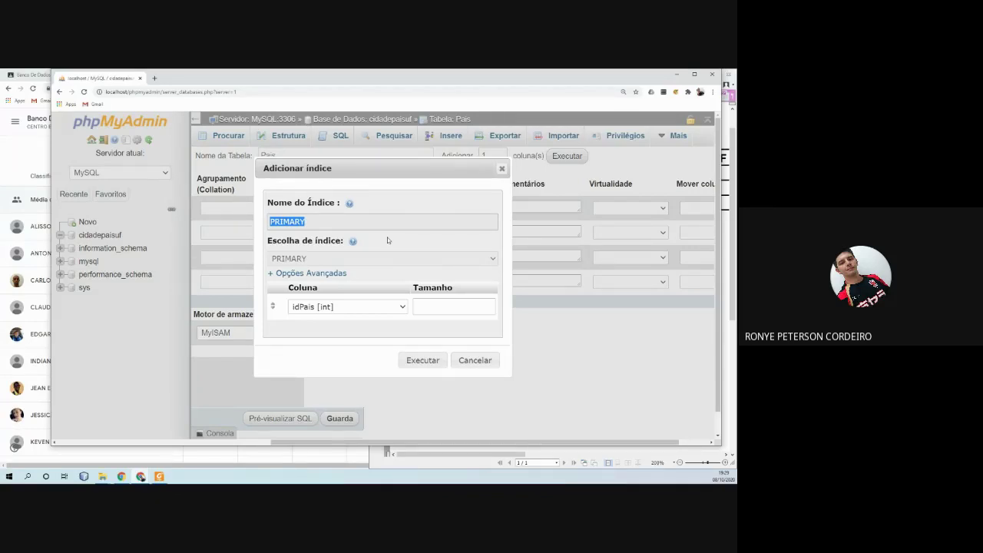
pyautogui.click(428, 360)
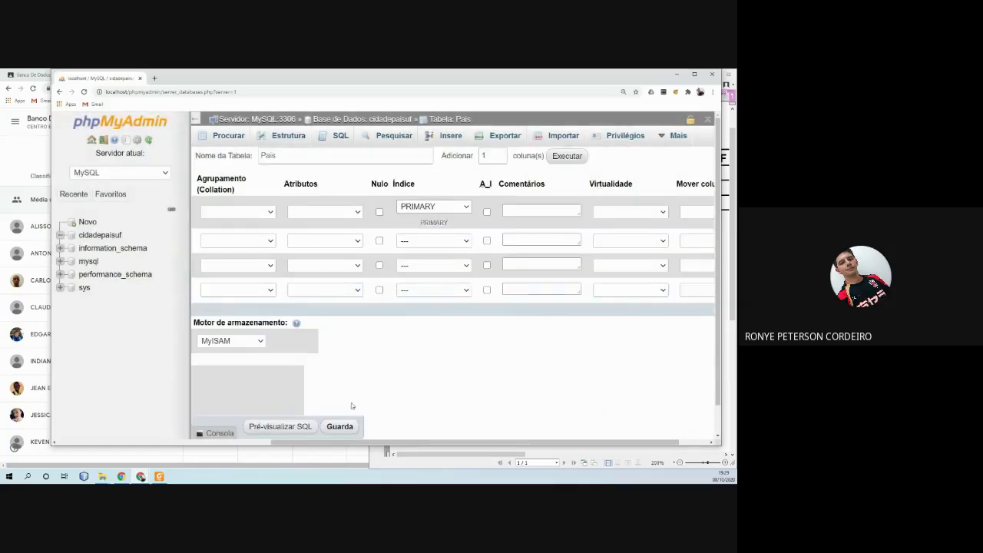
# Bring the PDF table diagram back into view to check the remaining Pais fields.
pyautogui.moveTo(460, 444); pyautogui.dragTo(270, 447)
pyautogui.moveTo(346, 458); pyautogui.dragTo(321, 453)
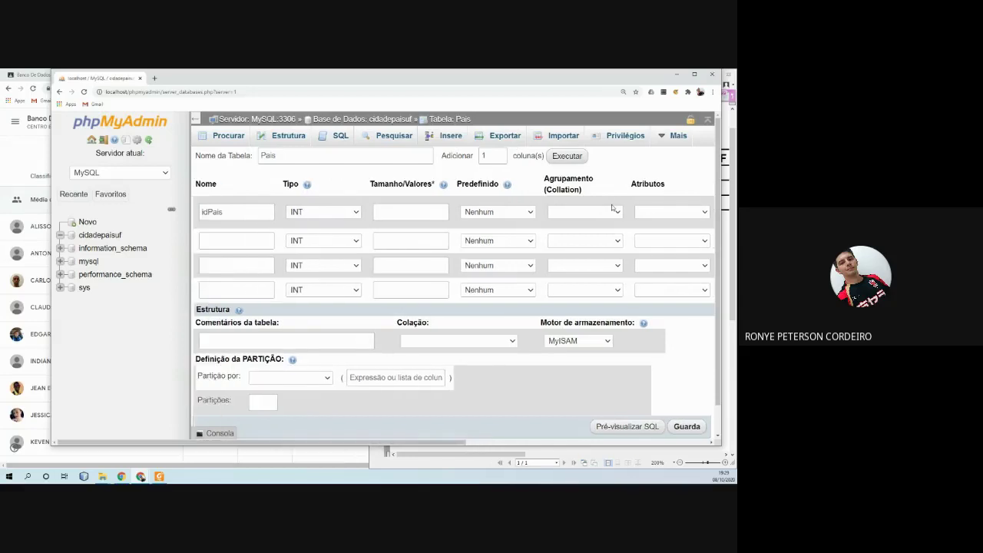
pyautogui.click(676, 76)
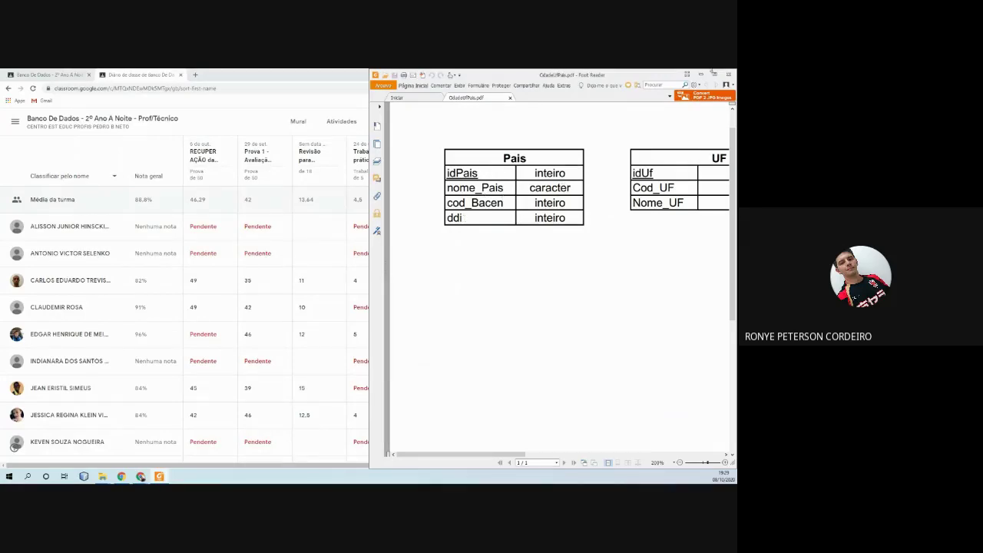
# Switch to the phpMyAdmin window and define the Pais table's second column as nome_Pais, VARCHAR with length 60.
pyautogui.moveTo(140, 476)
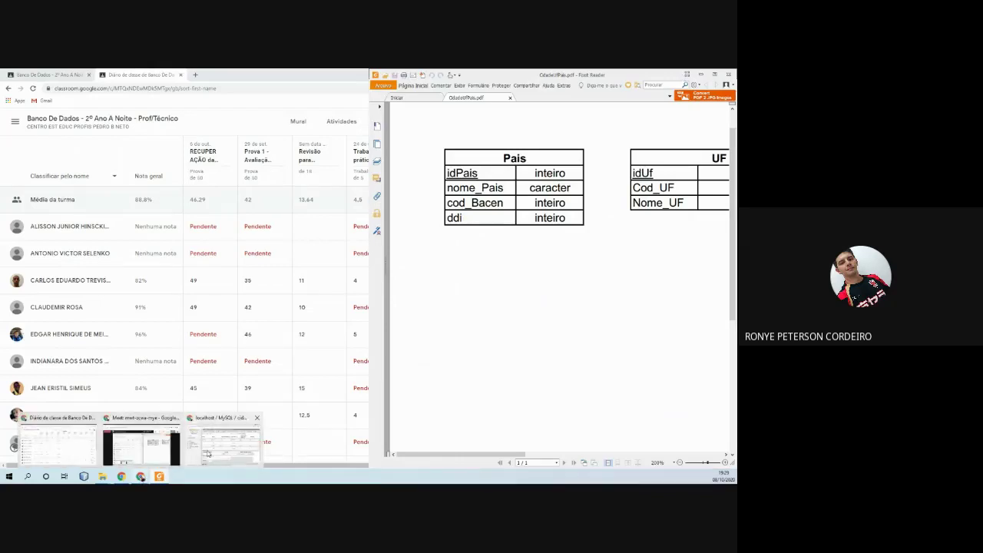
pyautogui.click(208, 454)
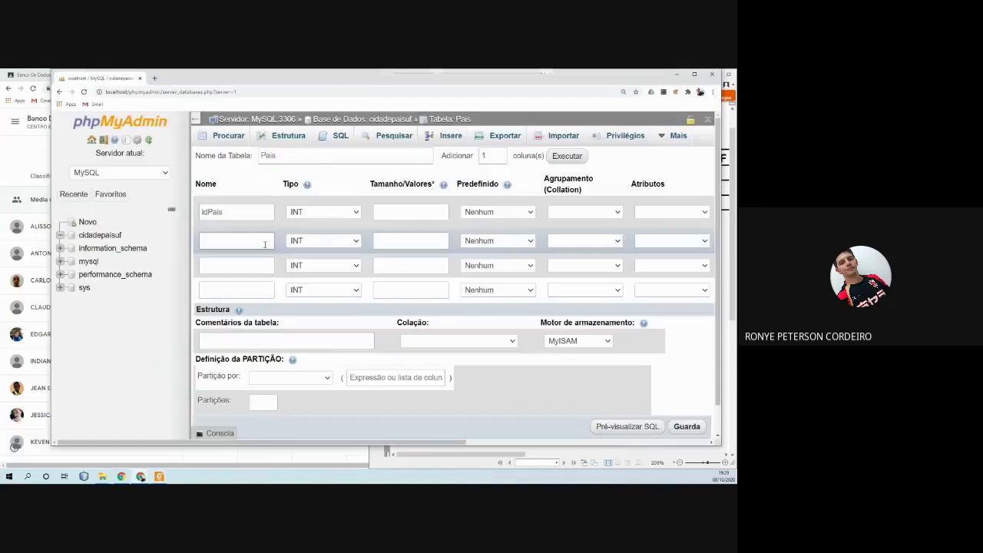
pyautogui.write('nome_Pais')
pyautogui.press('Tab')
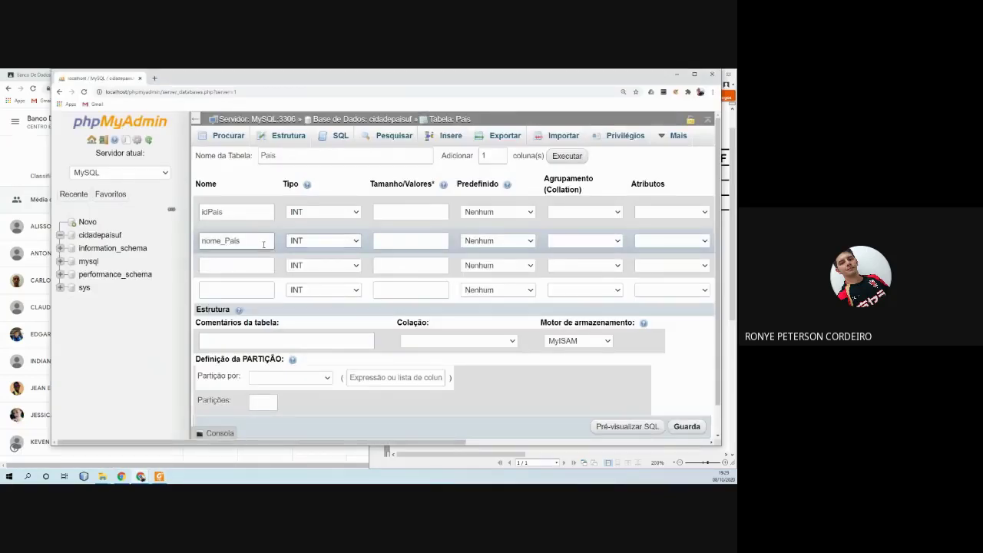
pyautogui.press('v')
pyautogui.press('Tab')
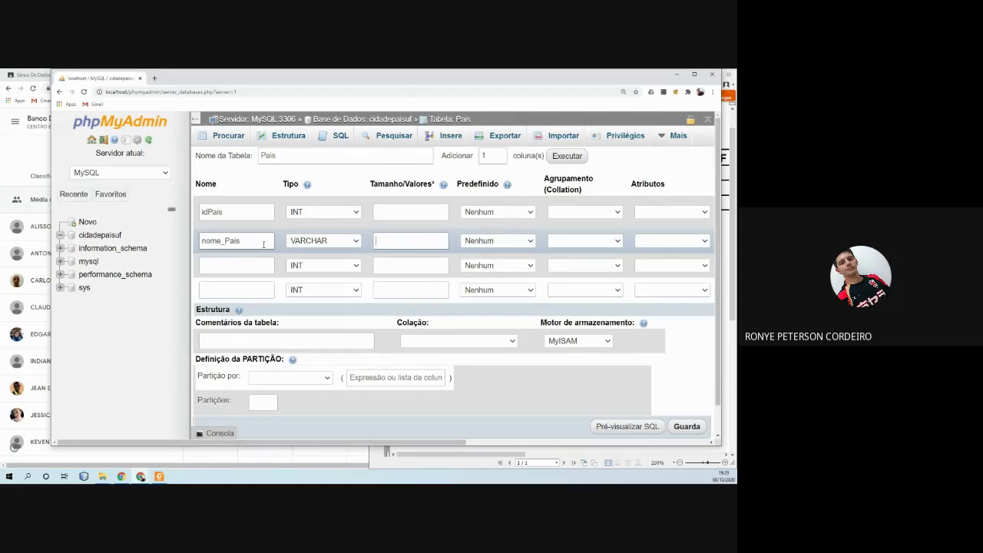
pyautogui.write('60')
# Name the third and fourth columns of the Pais table cod_Bacen and ddi.
pyautogui.click(210, 267)
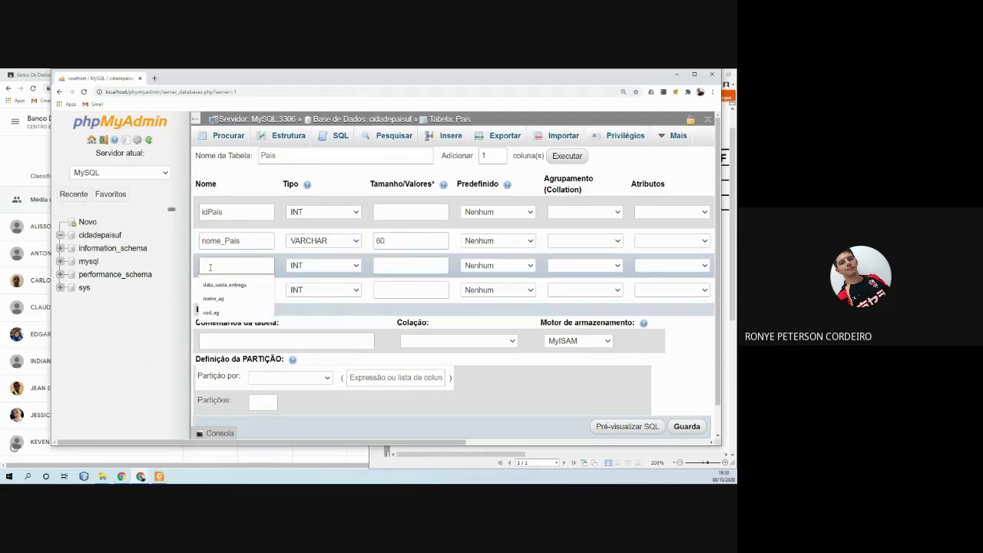
pyautogui.write('cod')
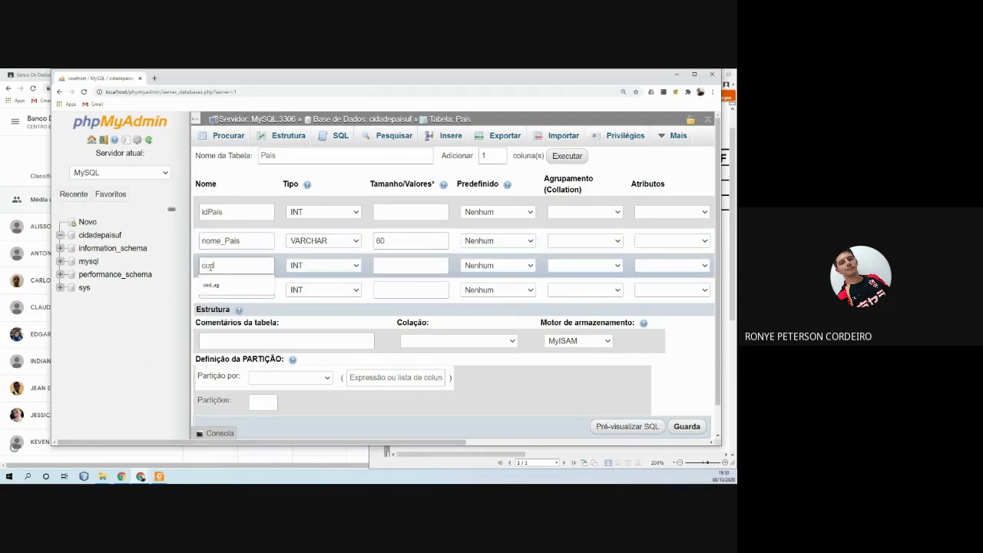
pyautogui.write('_Bacen')
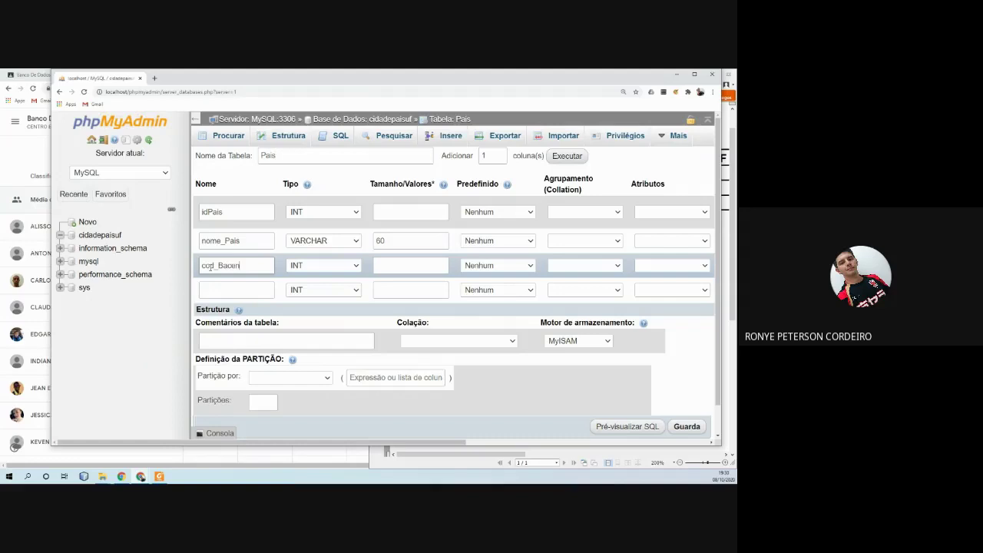
pyautogui.click(223, 287)
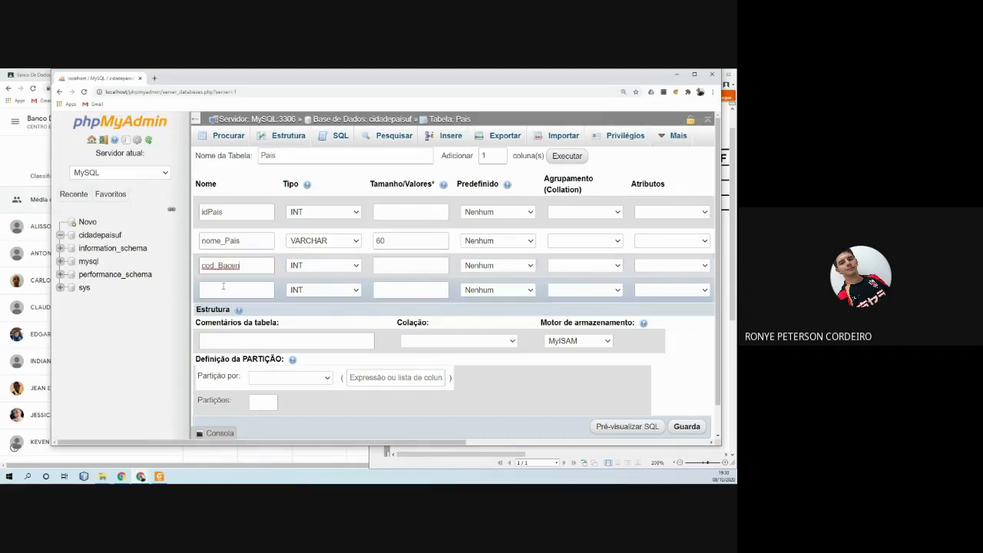
pyautogui.write('ddd')
pyautogui.press('BackSpace')
pyautogui.write('i')
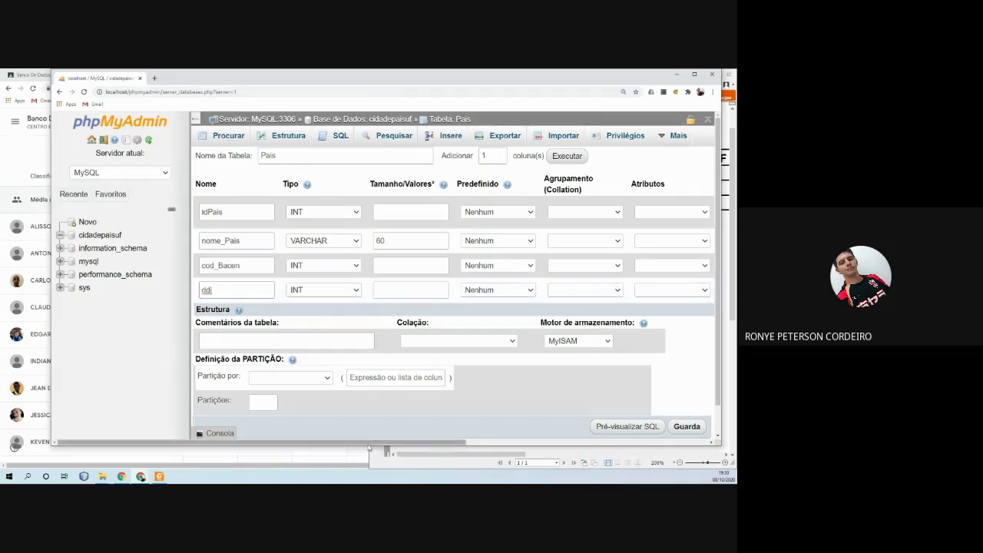
pyautogui.moveTo(369, 447); pyautogui.dragTo(602, 454)
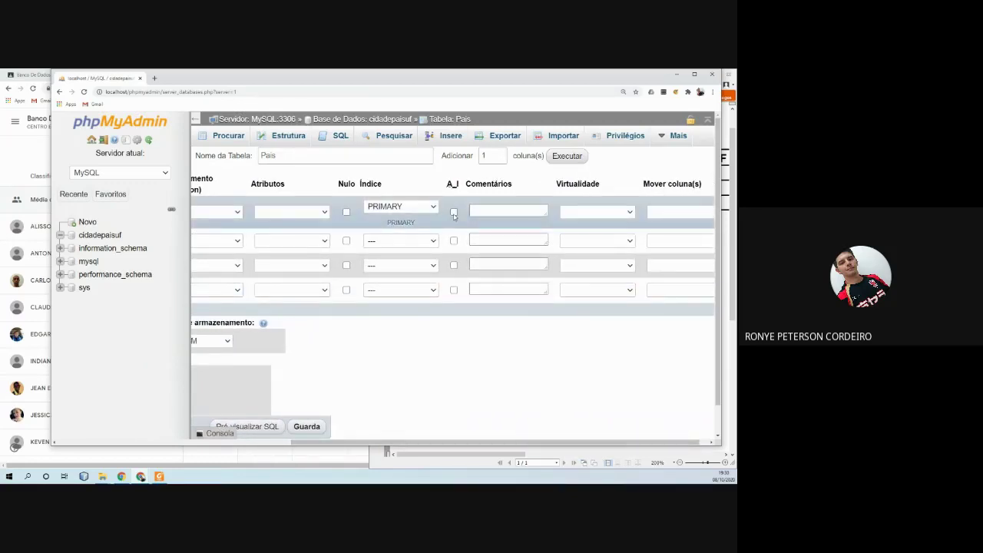
pyautogui.click(454, 213)
pyautogui.click(454, 213)
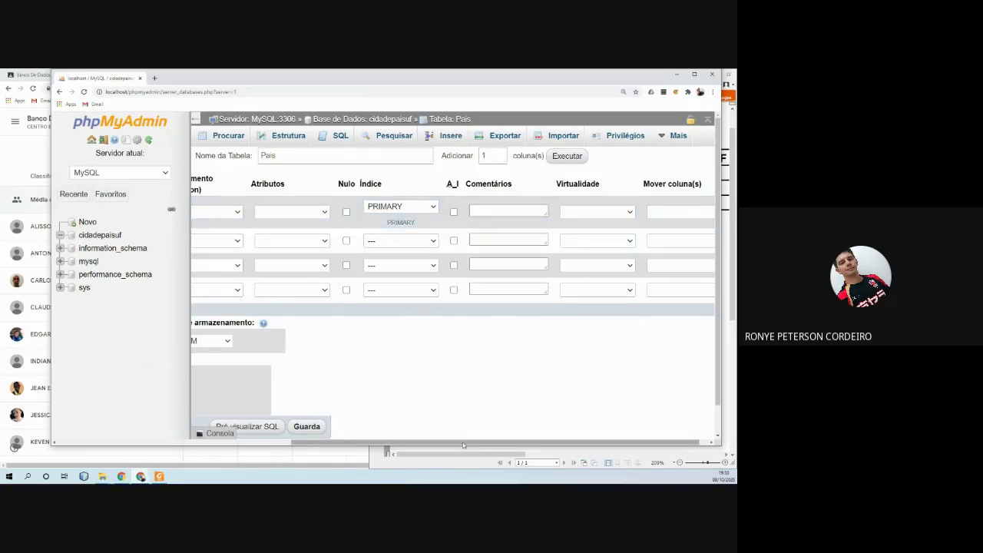
pyautogui.moveTo(457, 445); pyautogui.dragTo(221, 441)
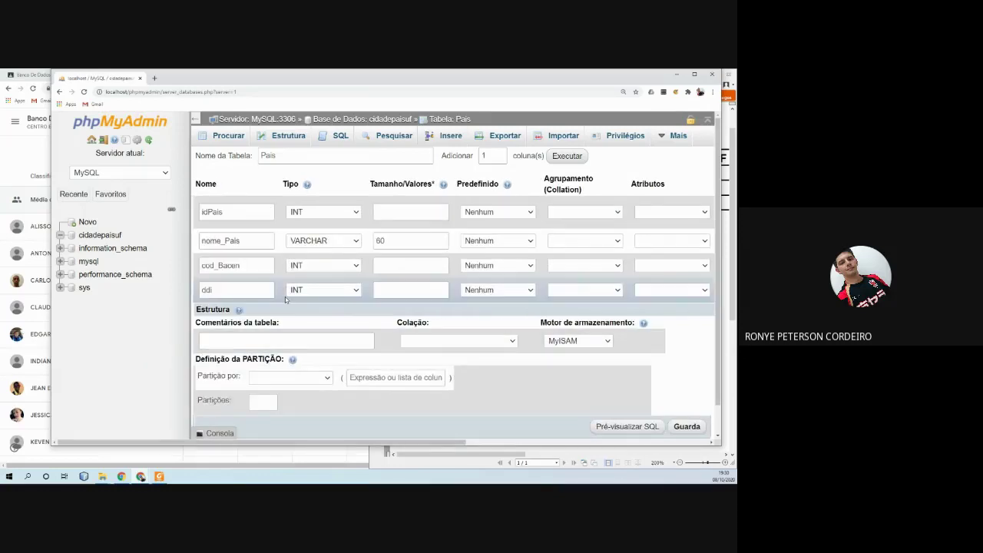
# Save the Pais table in the cidadepaisuf database and maximize the phpMyAdmin window.
pyautogui.scroll(-1, 302, 282)
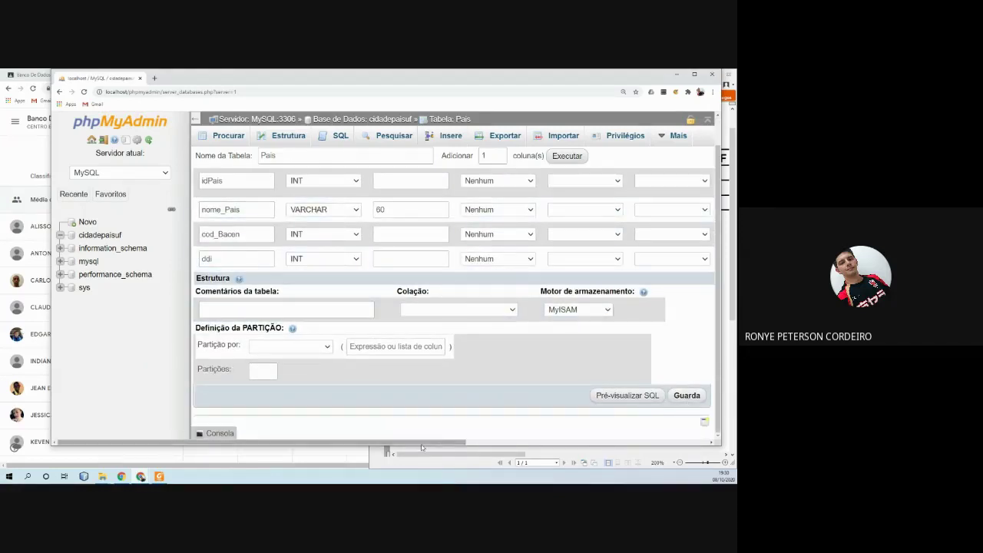
pyautogui.moveTo(422, 447); pyautogui.dragTo(487, 458)
pyautogui.click(604, 400)
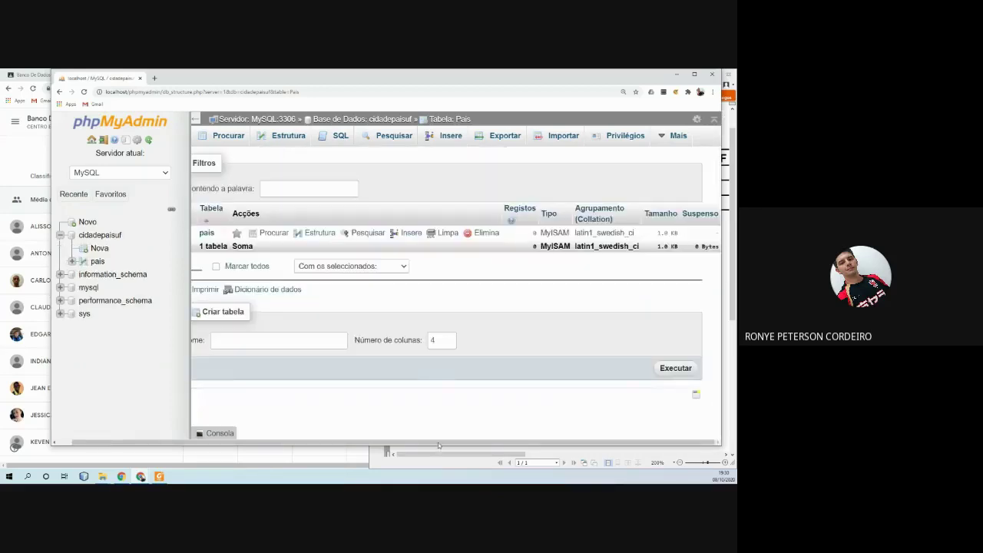
pyautogui.moveTo(438, 443); pyautogui.dragTo(420, 443)
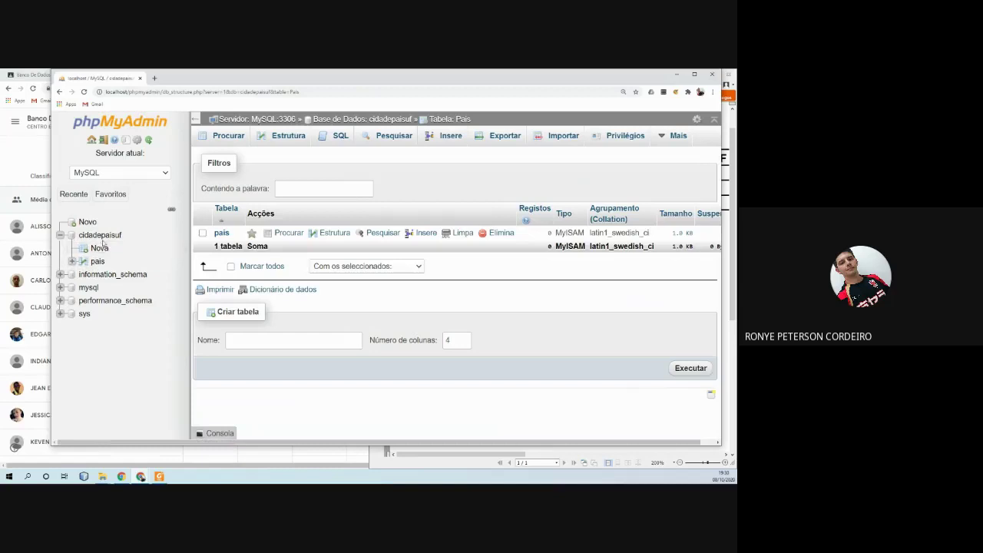
pyautogui.click(694, 75)
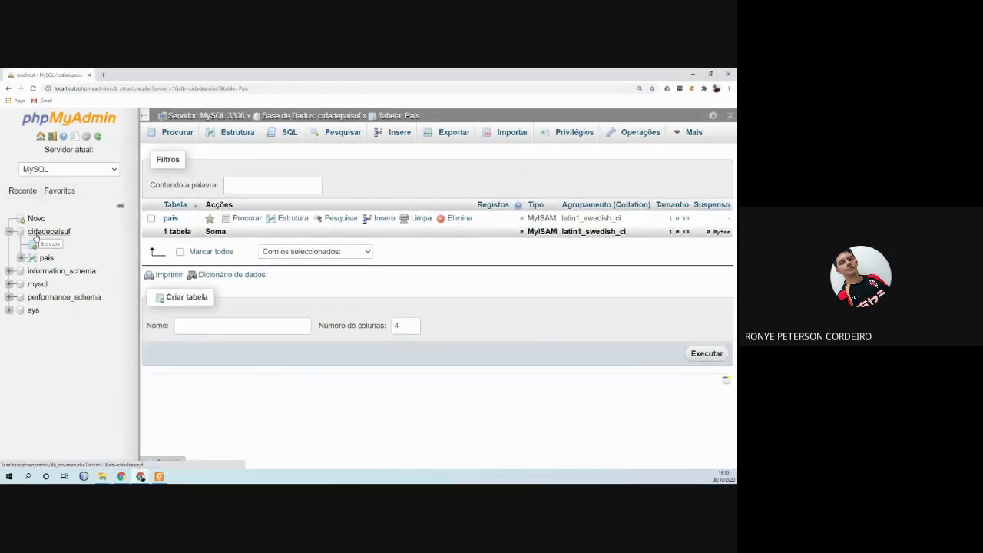
# Examine the pais table's structure, including its columns and indexes in the navigation tree.
pyautogui.click(35, 237)
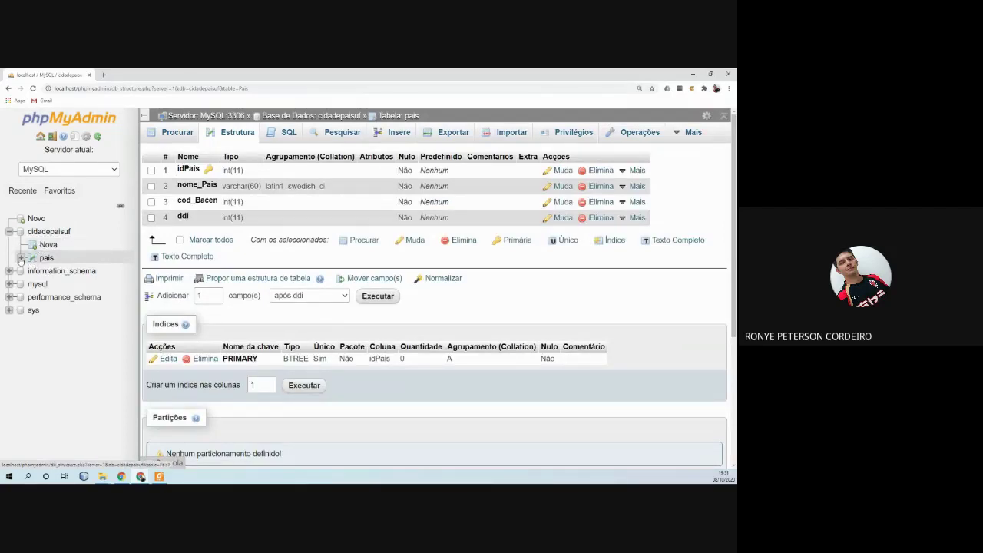
pyautogui.click(21, 258)
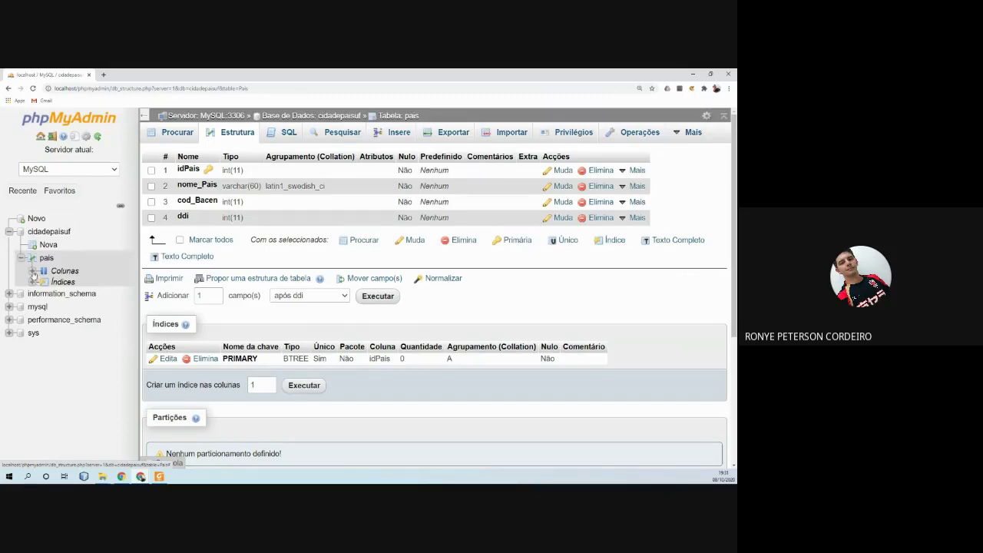
pyautogui.click(32, 271)
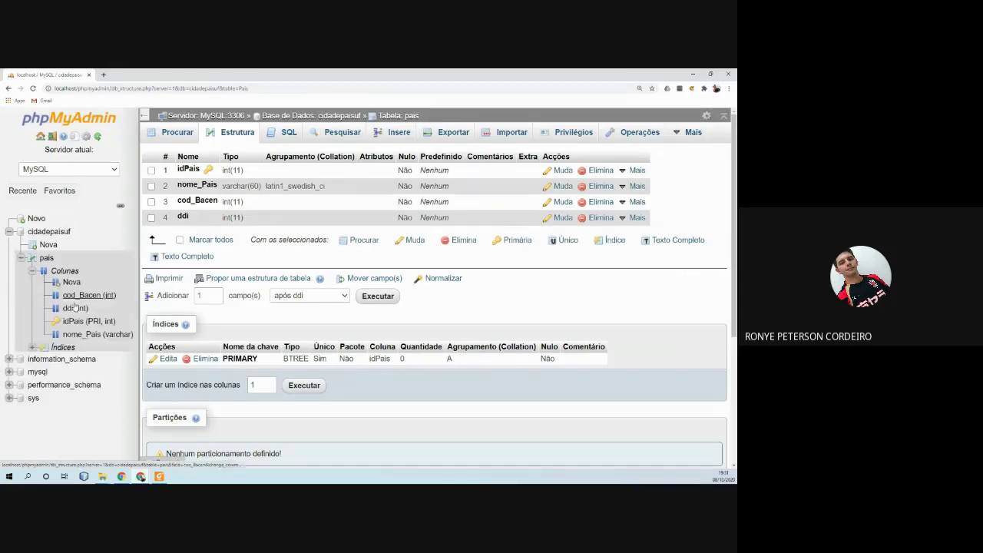
pyautogui.click(32, 348)
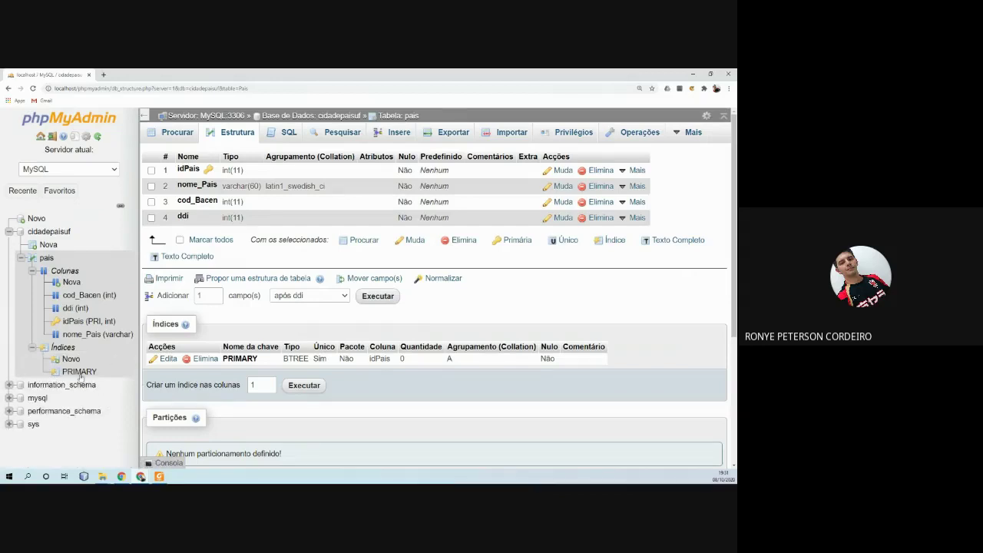
pyautogui.click(23, 259)
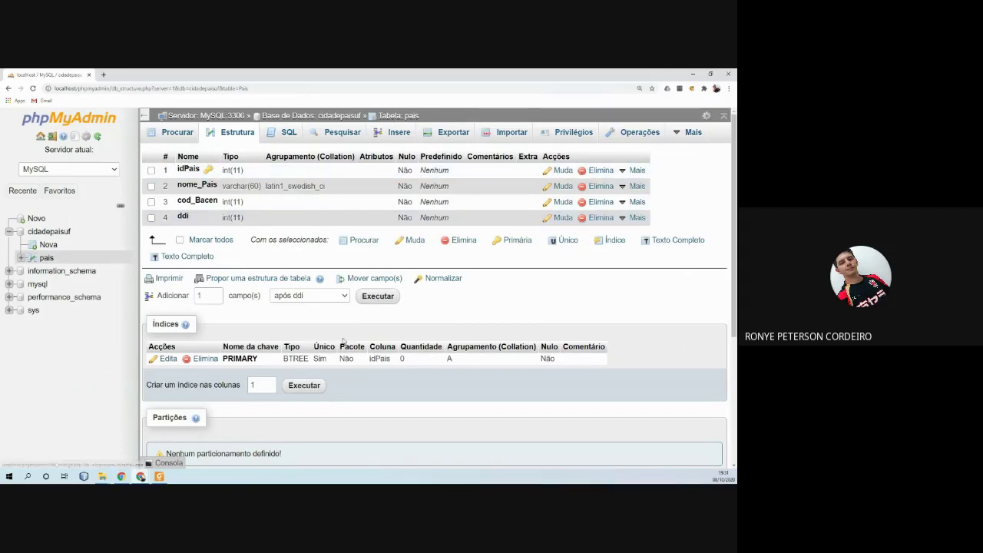
pyautogui.scroll(-3, 349, 346)
pyautogui.scroll(3, 354, 348)
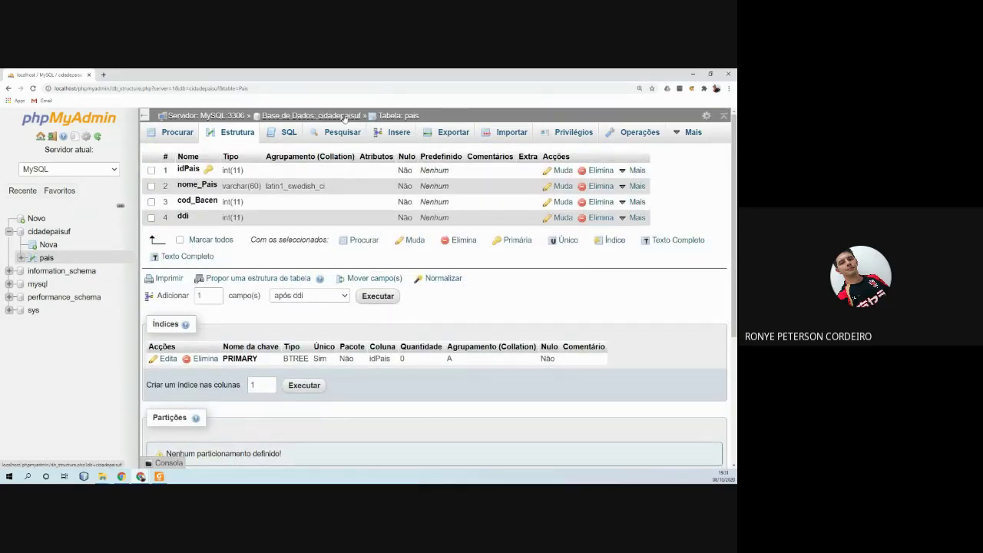
# Return to the cidadepaisuf database overview and enter Uf as the name of a new table.
pyautogui.click(66, 233)
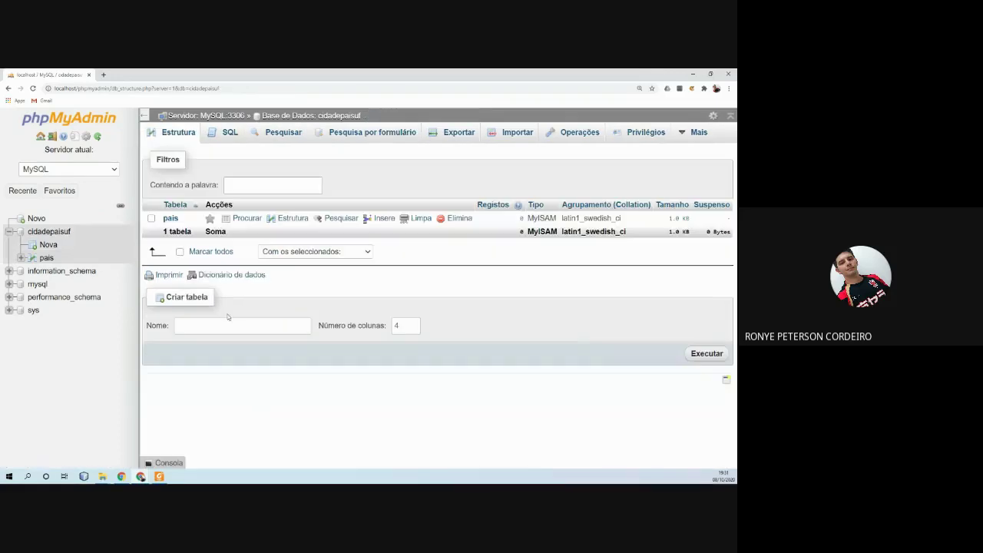
pyautogui.click(219, 325)
pyautogui.click(197, 323)
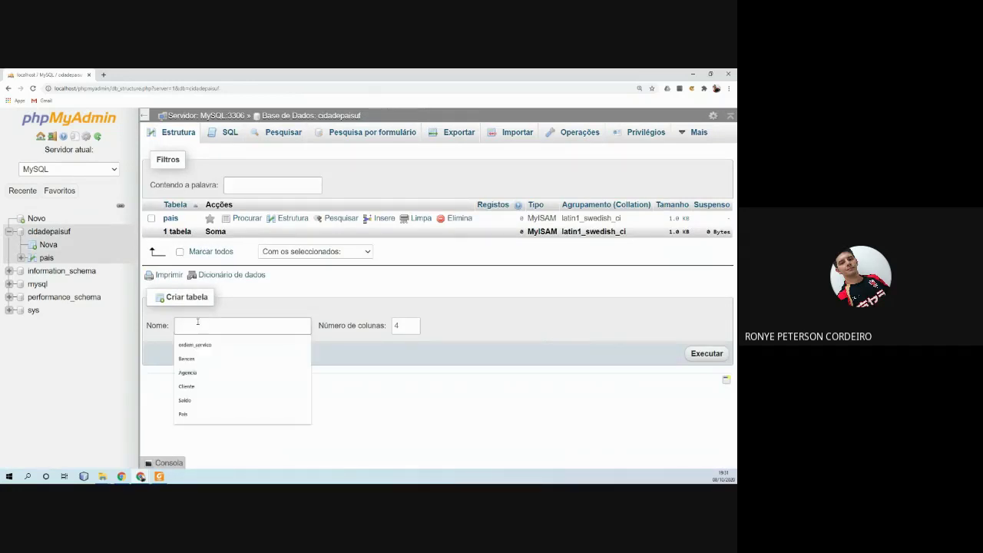
pyautogui.write('Uf')
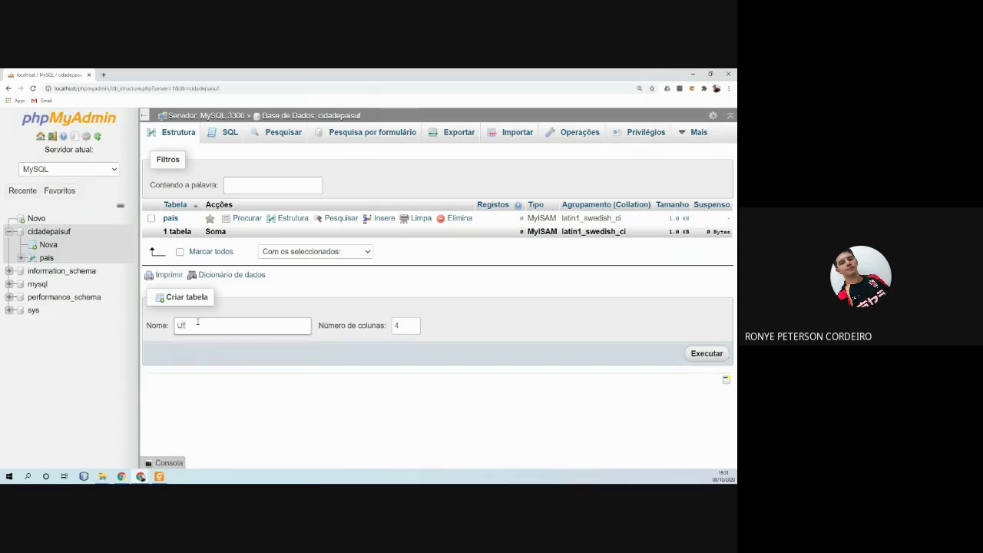
# Switch to the Foxit Reader PDF and check the fields of the UF table diagram, minimizing the PDF when done.
pyautogui.click(159, 476)
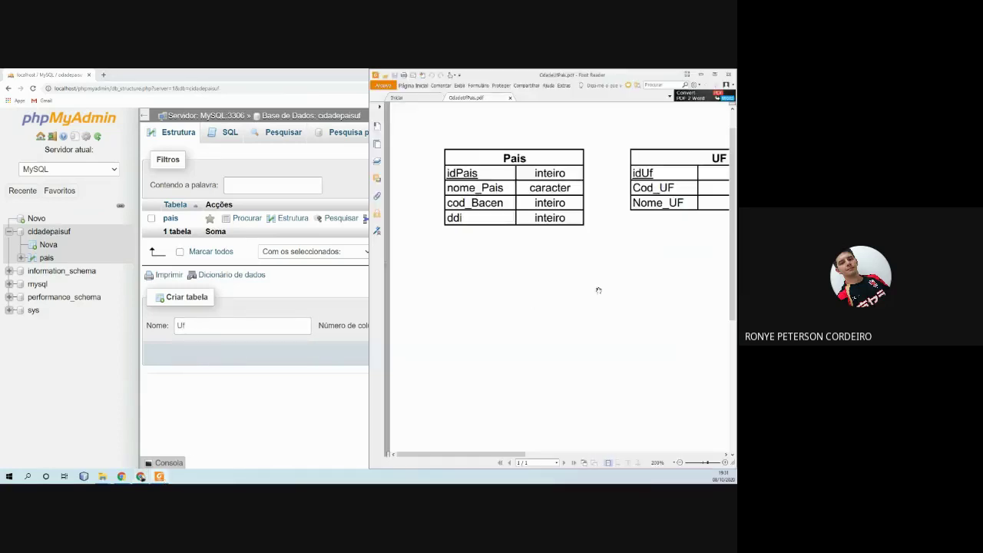
pyautogui.moveTo(624, 81); pyautogui.dragTo(408, 83)
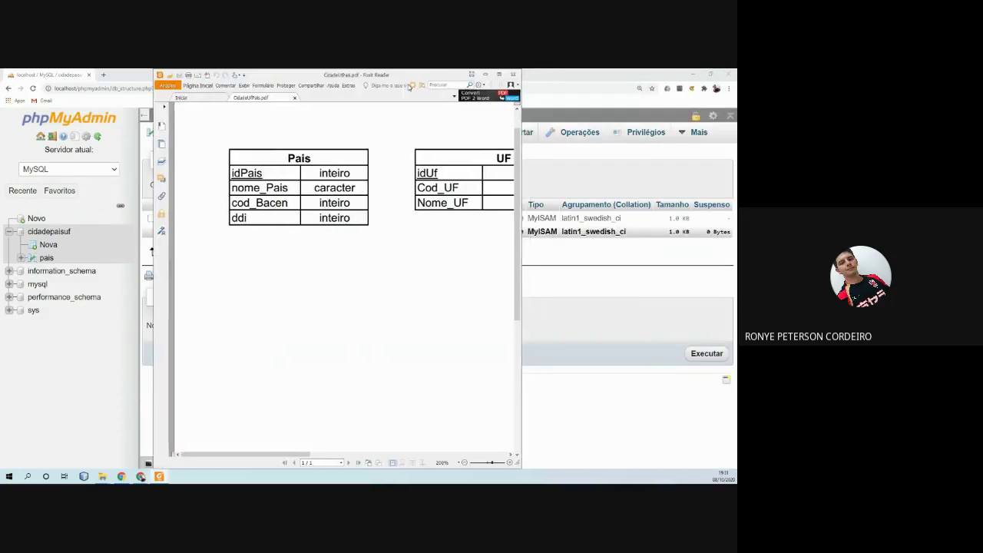
pyautogui.moveTo(297, 455); pyautogui.dragTo(352, 458)
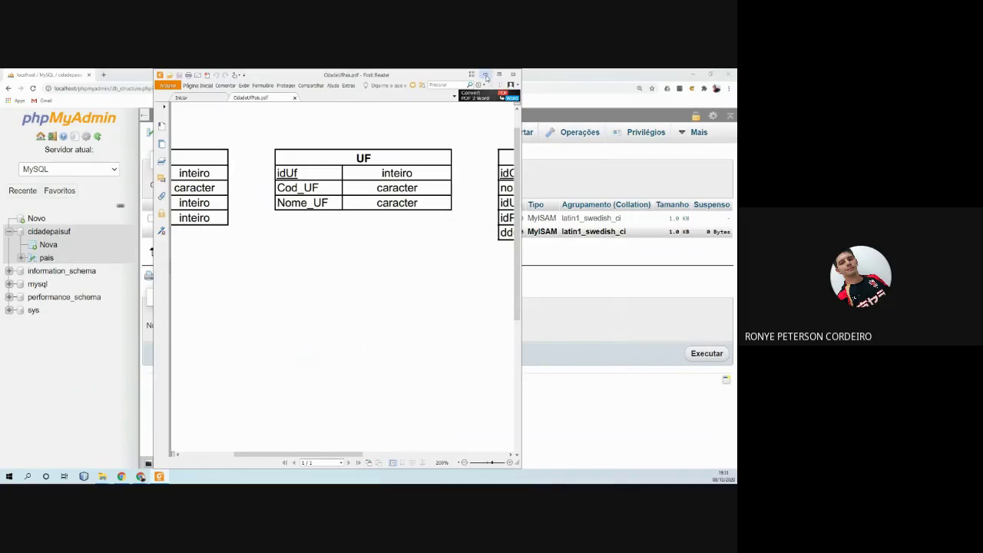
pyautogui.click(486, 75)
# Set the new Uf table's number of columns to 3 and proceed to its column definitions.
pyautogui.press('Tab')
pyautogui.write('3')
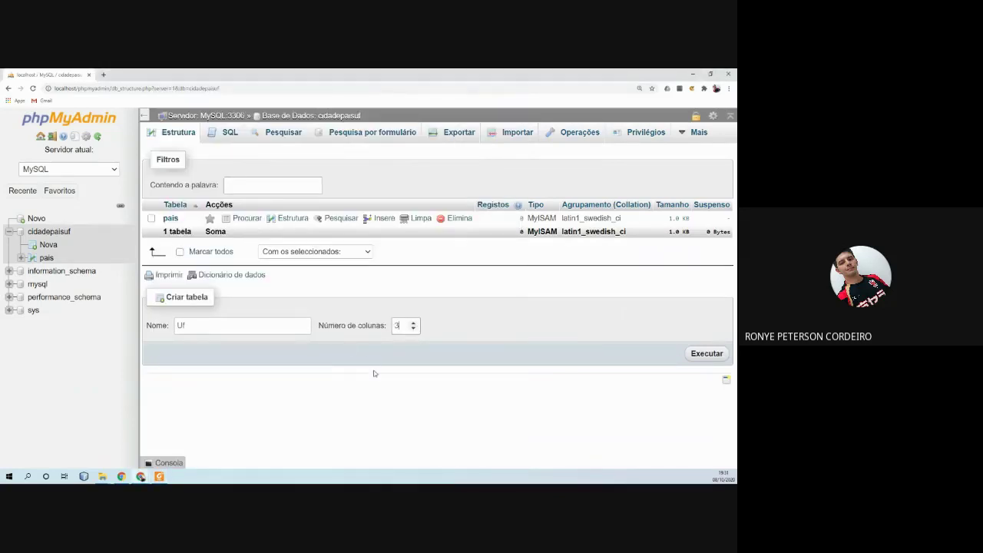
pyautogui.click(712, 358)
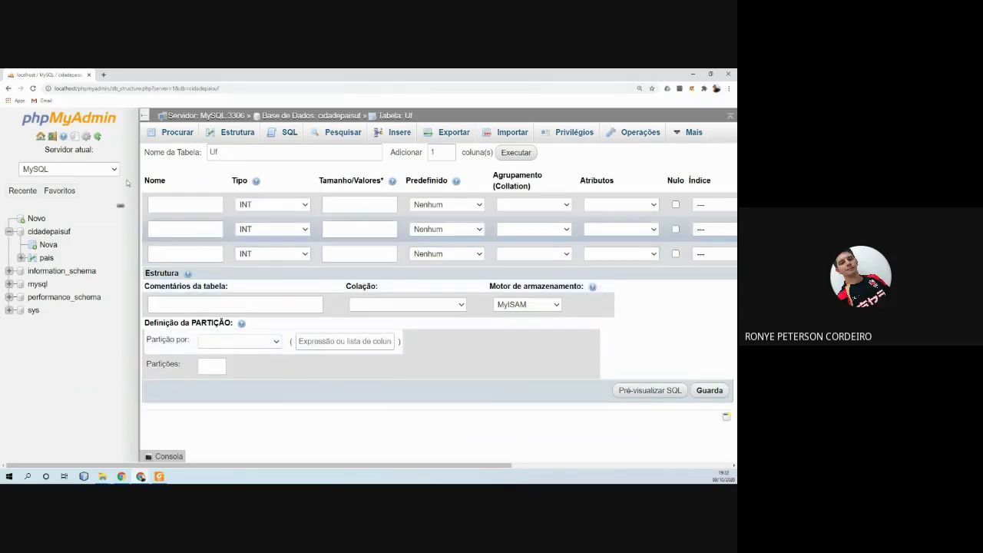
# Name the first column of the Uf table idUf and make it the PRIMARY index.
pyautogui.click(176, 207)
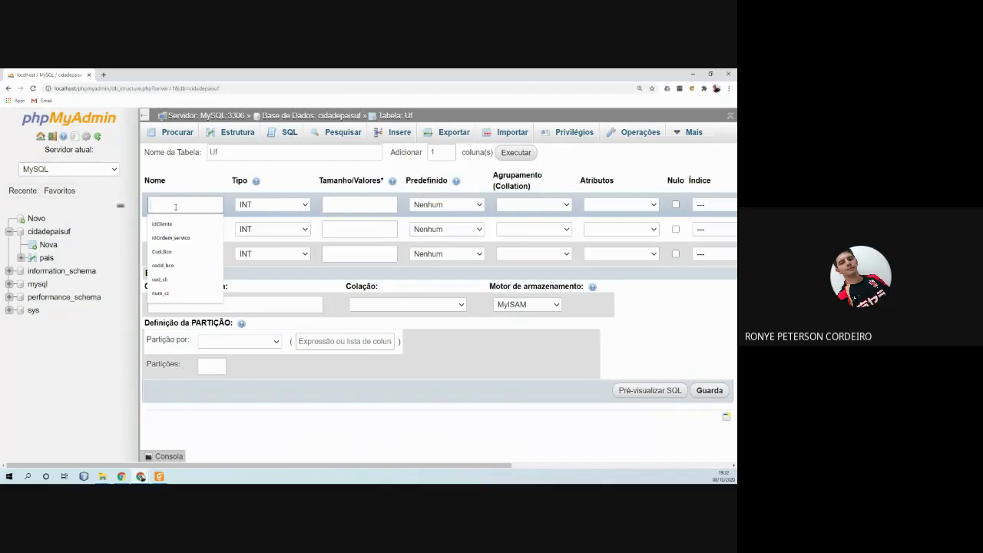
pyautogui.write('i')
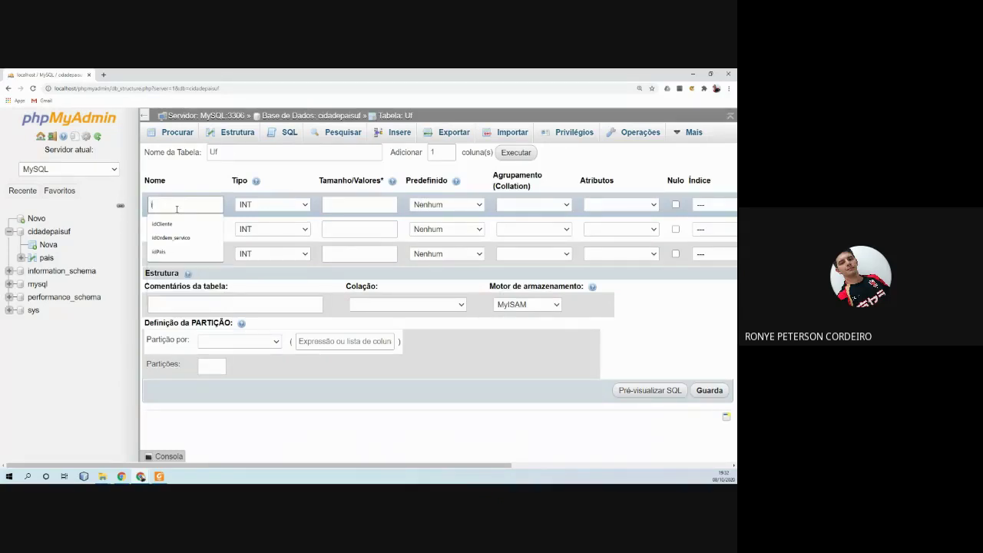
pyautogui.write('dUf')
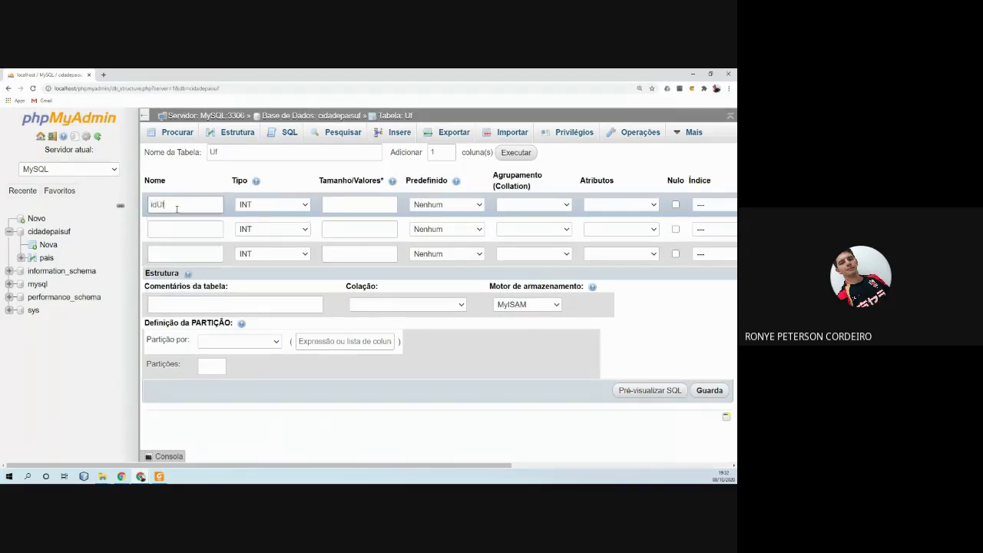
pyautogui.click(371, 204)
pyautogui.click(702, 205)
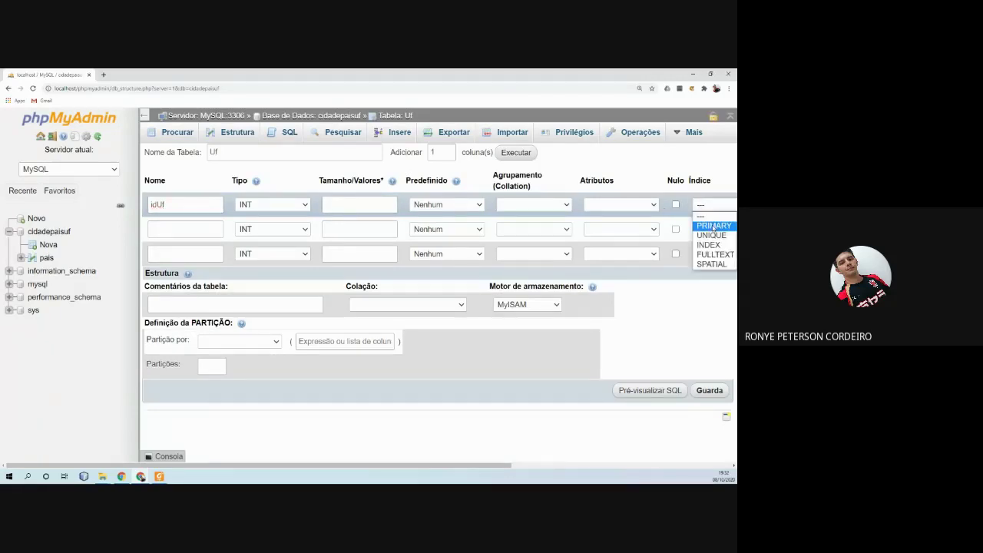
pyautogui.click(714, 226)
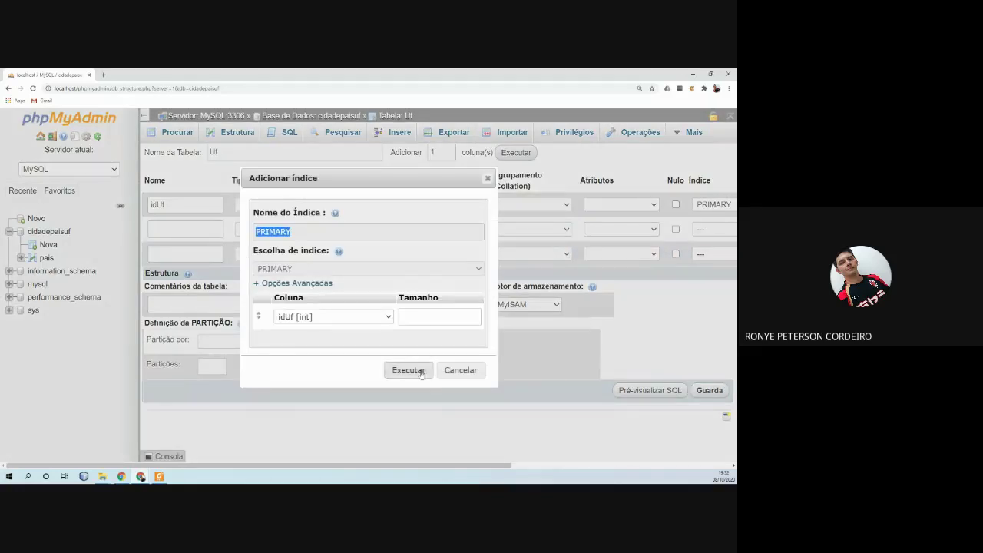
pyautogui.click(407, 371)
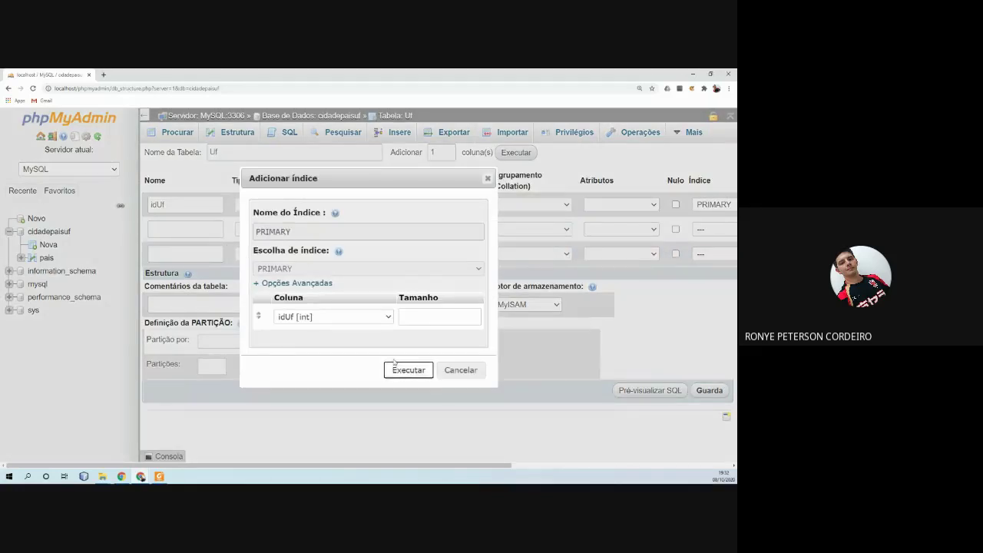
# Define the second column of the Uf table as cod_UF with type VARCHAR and length 2.
pyautogui.click(176, 237)
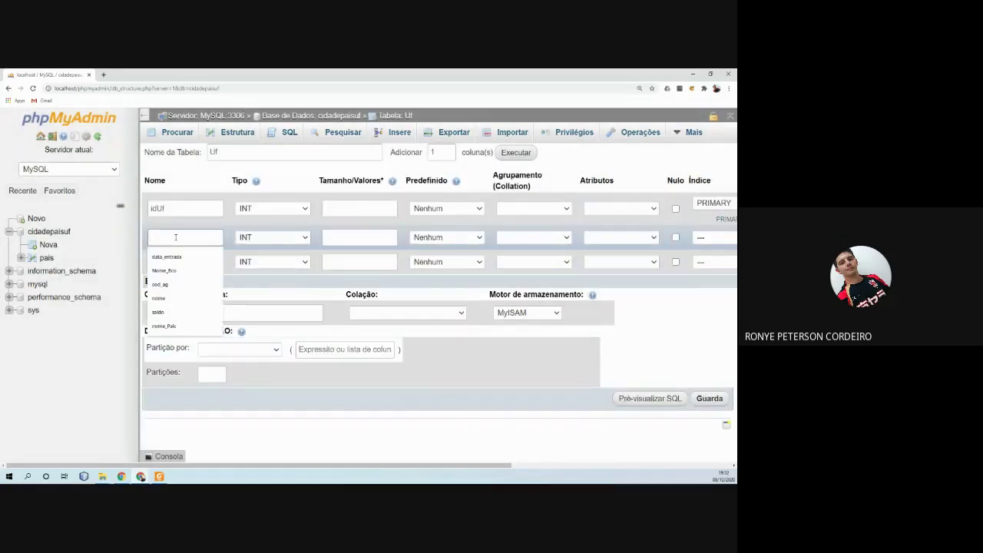
pyautogui.write('cod')
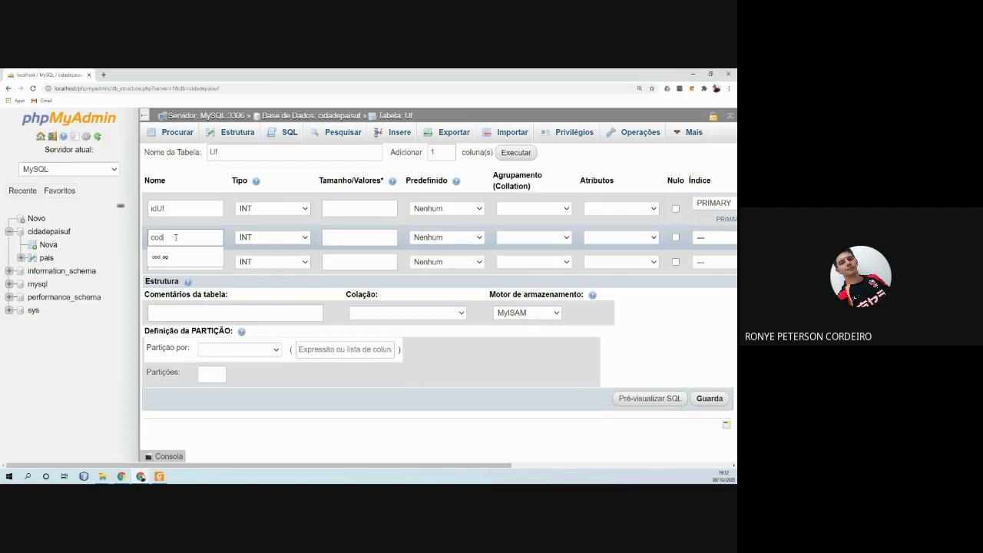
pyautogui.write('_Uf')
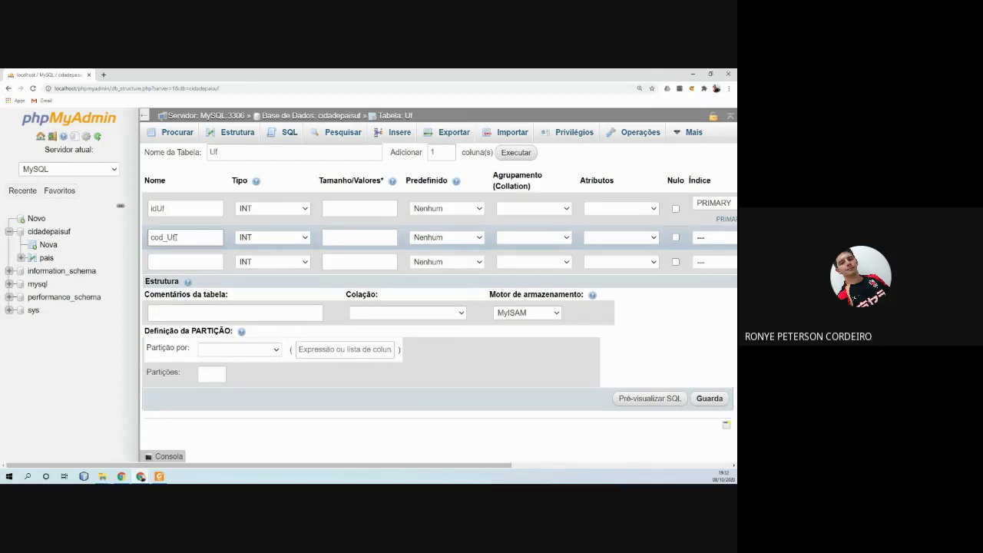
pyautogui.press('Tab')
pyautogui.press('v')
pyautogui.press('Tab')
pyautogui.write('2')
pyautogui.press('Tab')
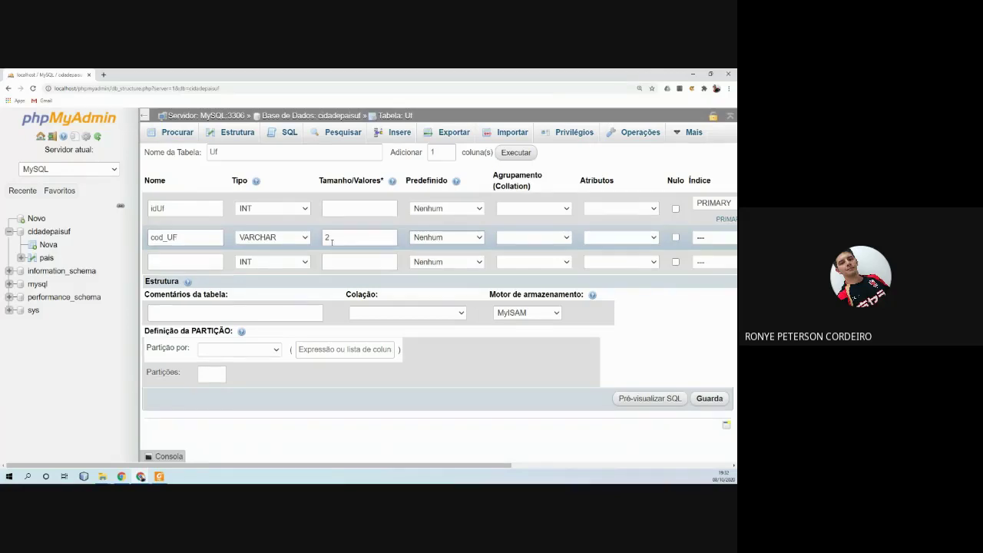
# Define the third column as nome_UF with type VARCHAR and length 80, and save the Uf table.
pyautogui.click(186, 259)
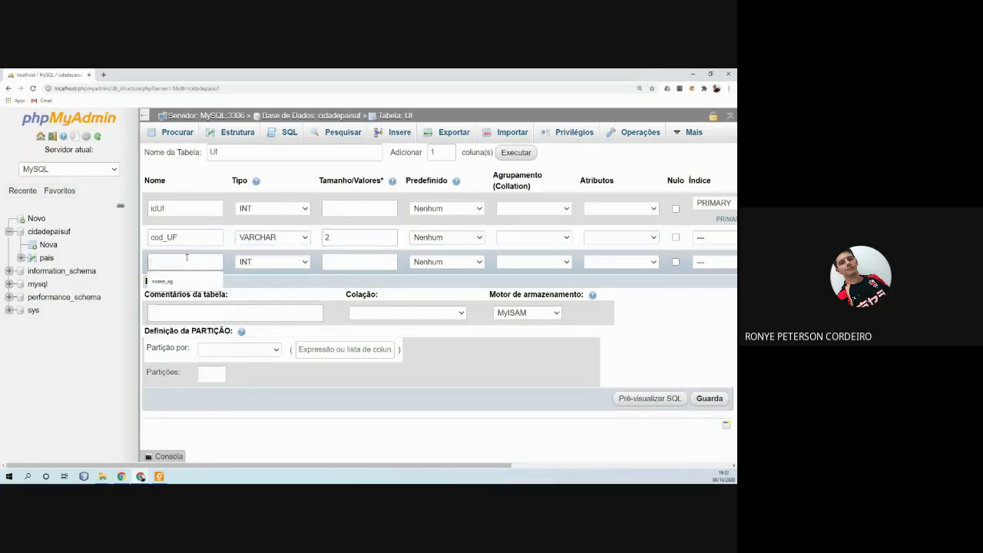
pyautogui.write('nome_U')
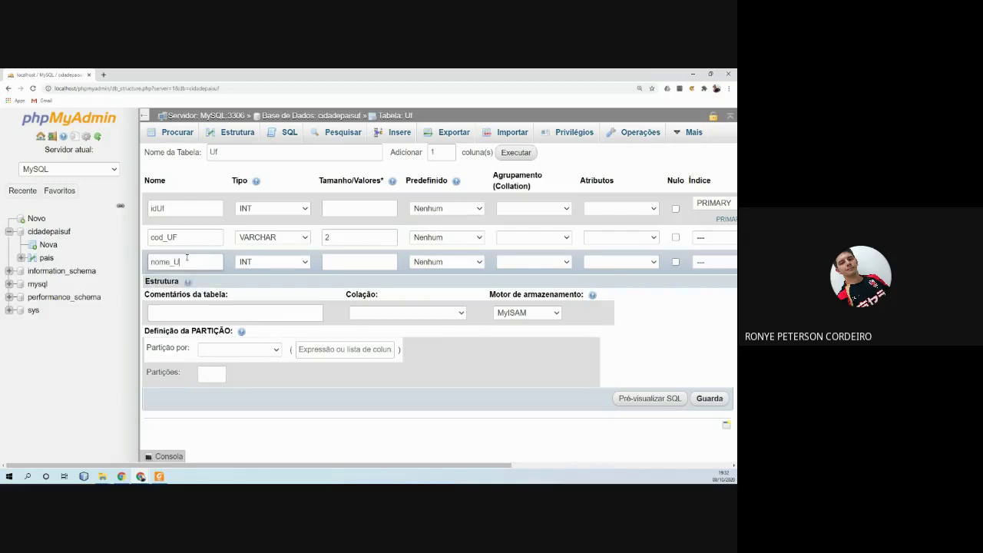
pyautogui.write('F')
pyautogui.click(266, 265)
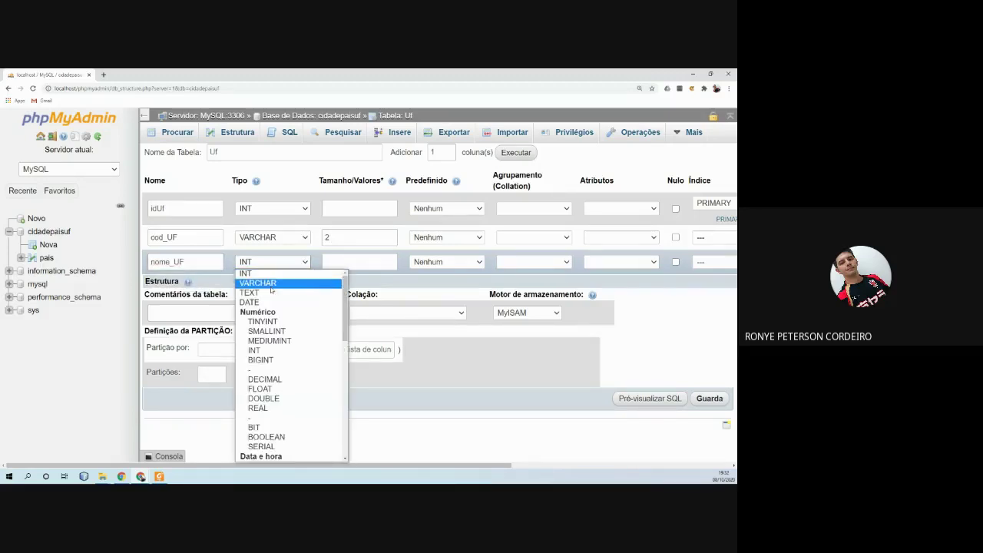
pyautogui.click(330, 281)
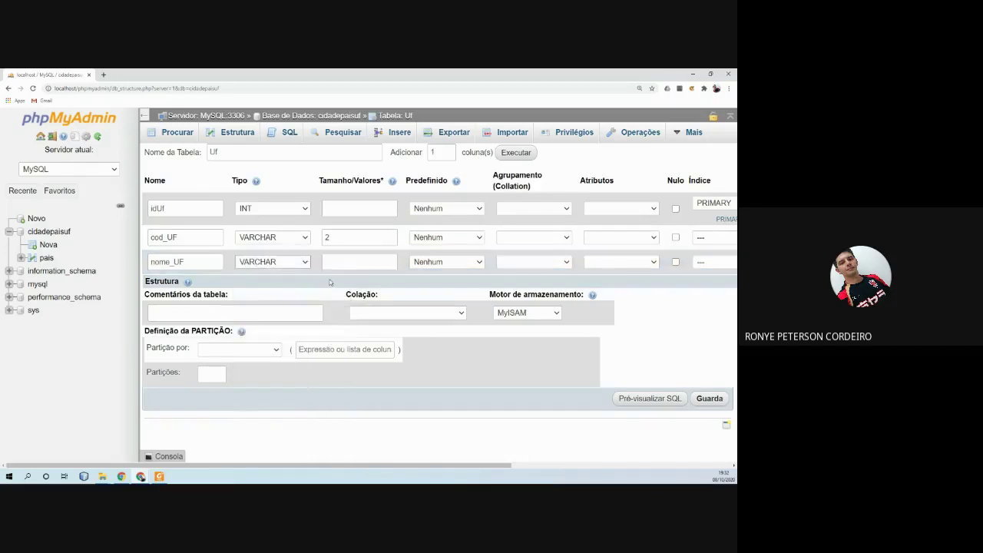
pyautogui.click(364, 262)
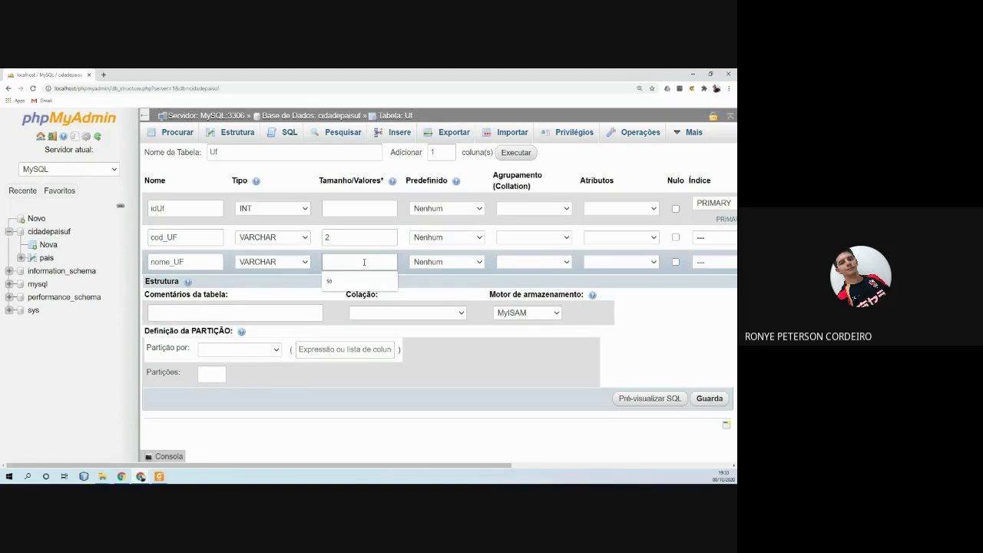
pyautogui.write('80')
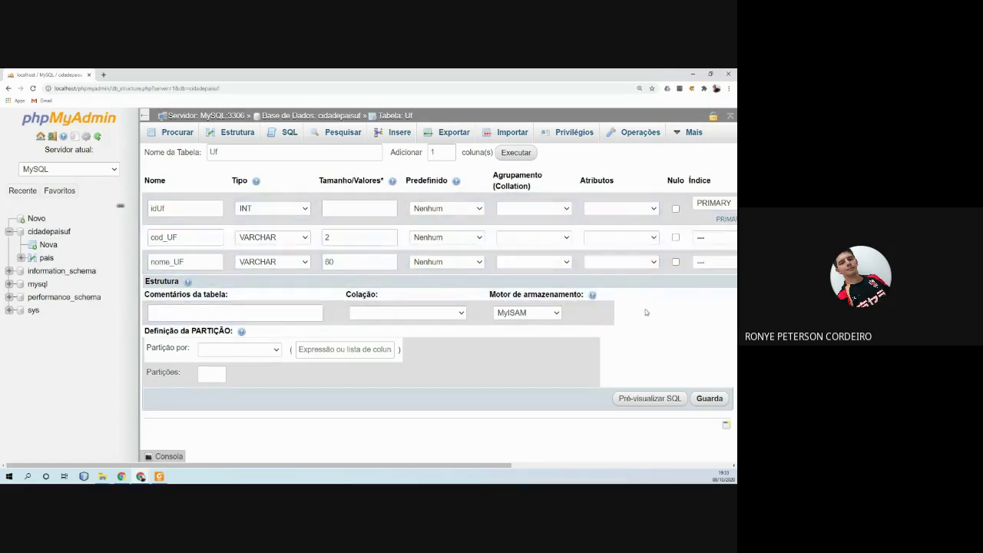
pyautogui.click(702, 401)
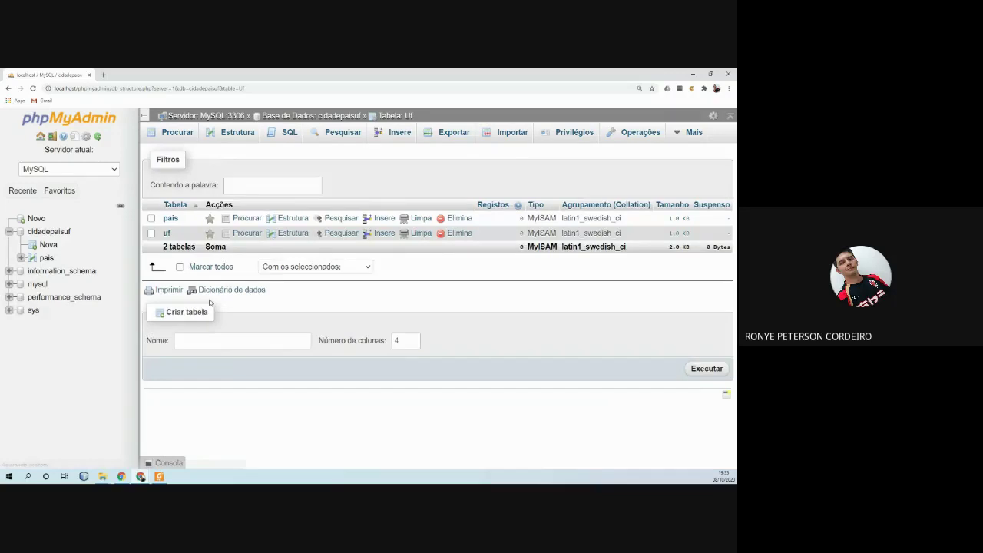
# Return to the cidadepaisuf database overview and enter cidade as the name of a new table.
pyautogui.click(54, 233)
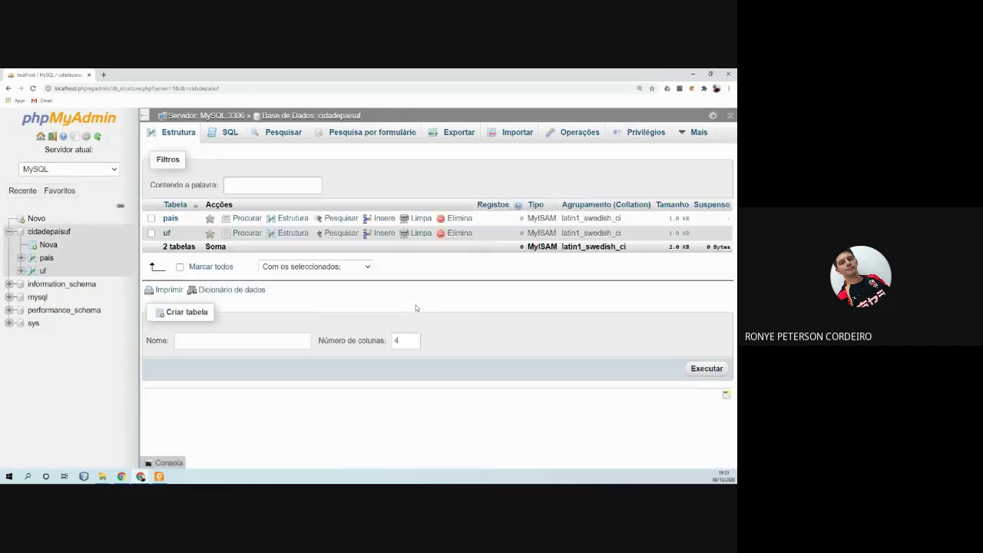
pyautogui.click(195, 342)
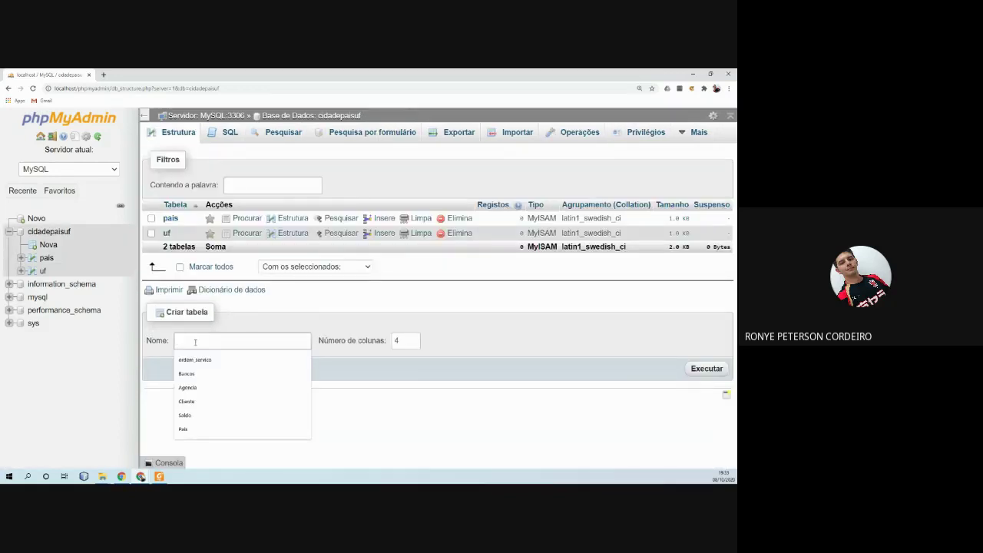
pyautogui.write('cida')
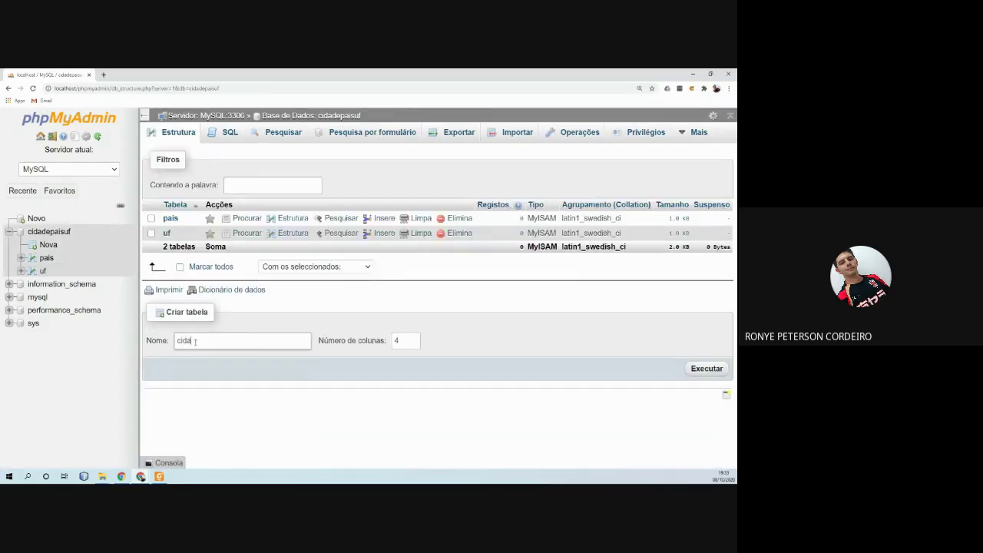
pyautogui.write('de')
# Switch to the Foxit Reader PDF and check the fields of the Cidade table diagram, returning to phpMyAdmin when done.
pyautogui.click(146, 477)
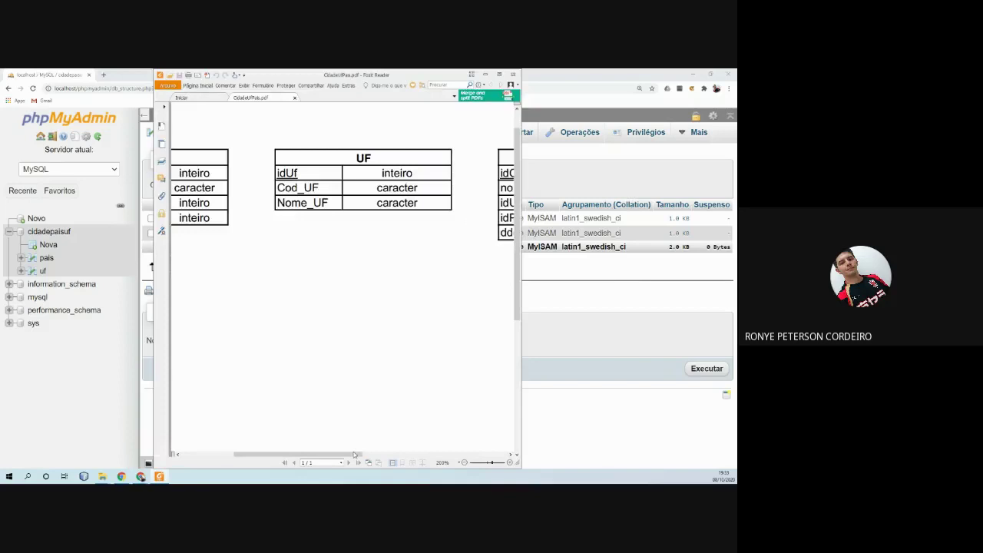
pyautogui.moveTo(355, 455); pyautogui.dragTo(434, 454)
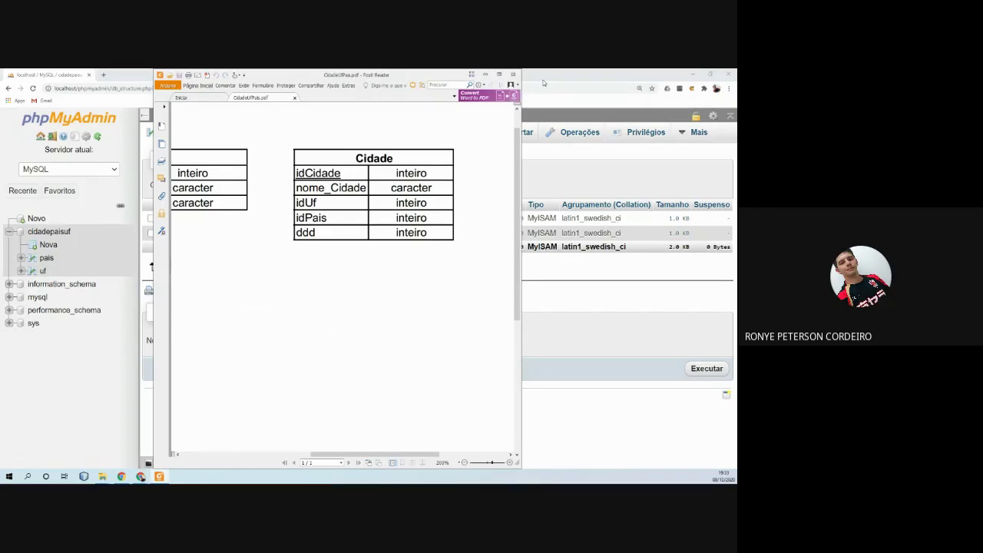
pyautogui.click(543, 83)
# Set the new cidade table's number of columns to 5 and proceed to its column definitions.
pyautogui.click(397, 341)
pyautogui.write('5')
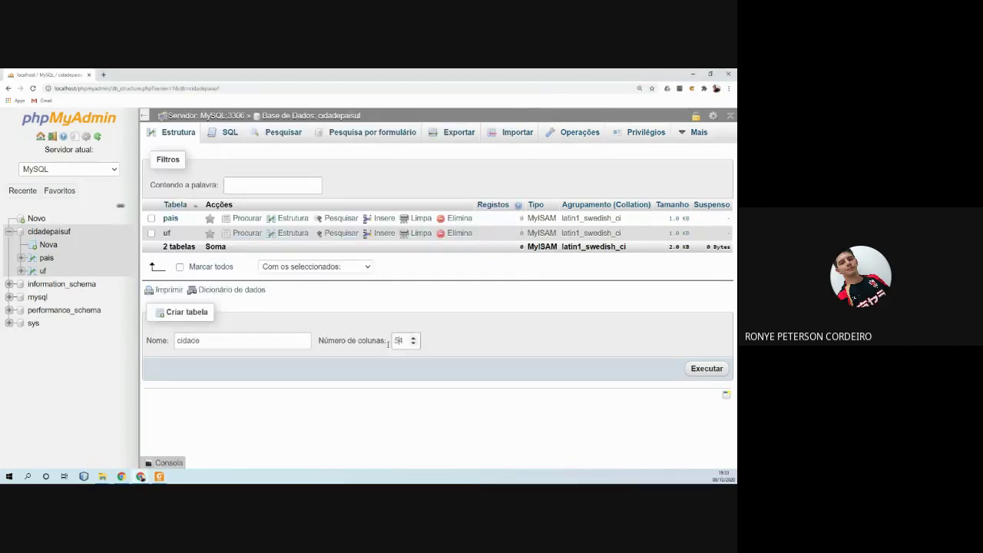
pyautogui.press('Delete')
pyautogui.click(690, 370)
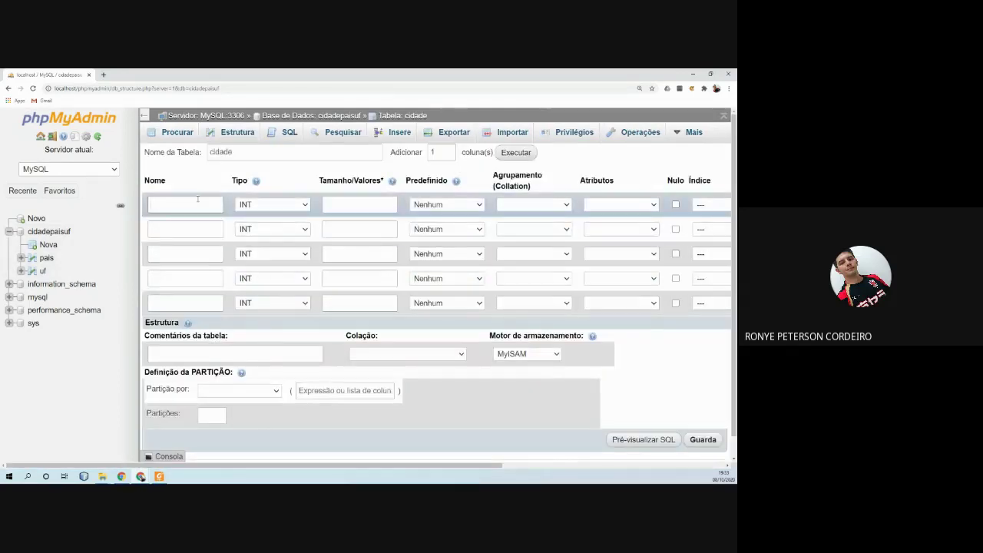
# Name the first column of the cidade table idCidade and make it the PRIMARY index.
pyautogui.click(198, 199)
pyautogui.write('id')
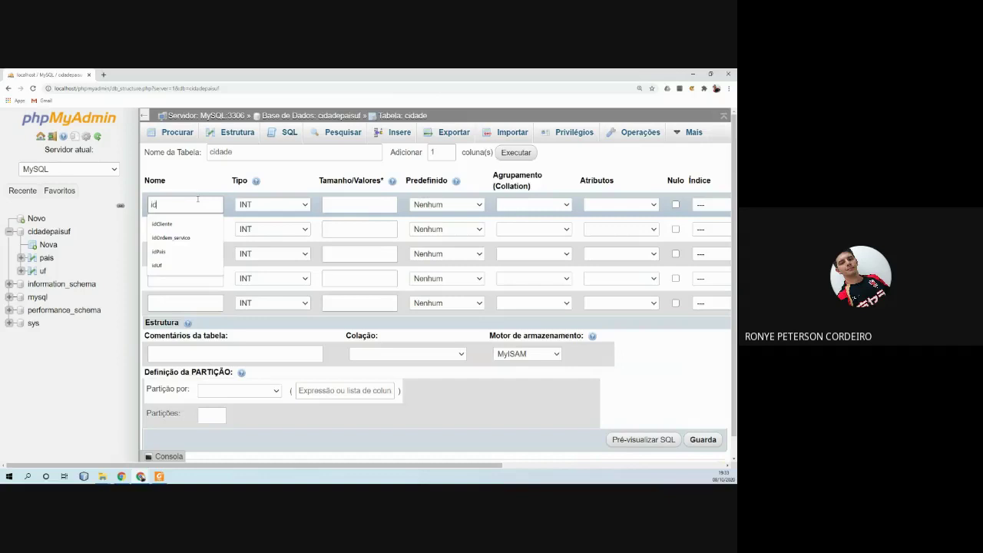
pyautogui.write('Cidade')
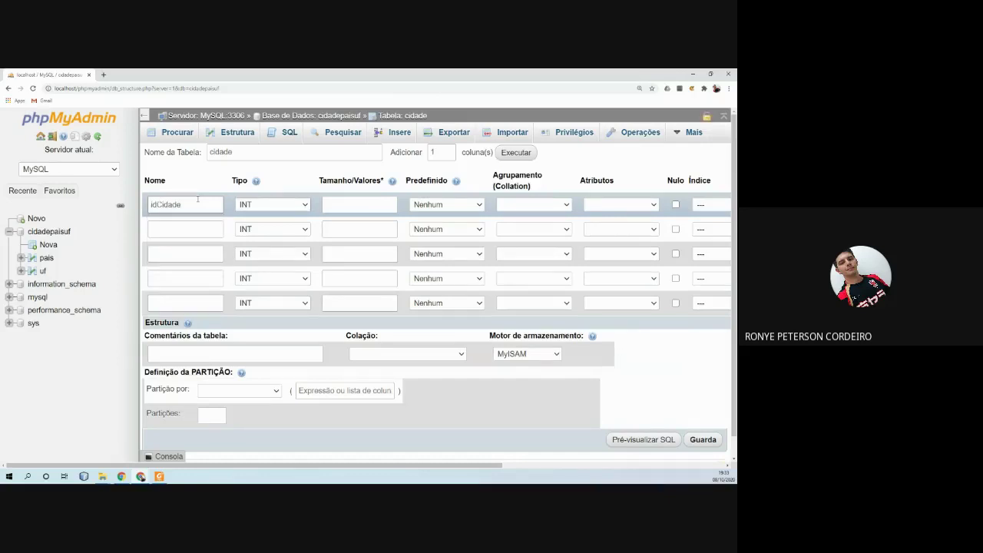
pyautogui.click(707, 204)
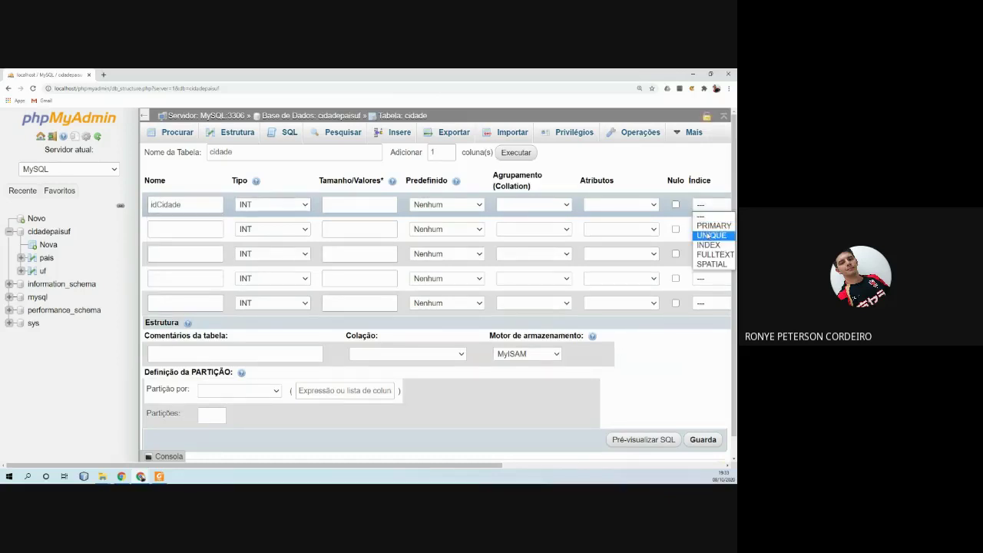
pyautogui.click(713, 226)
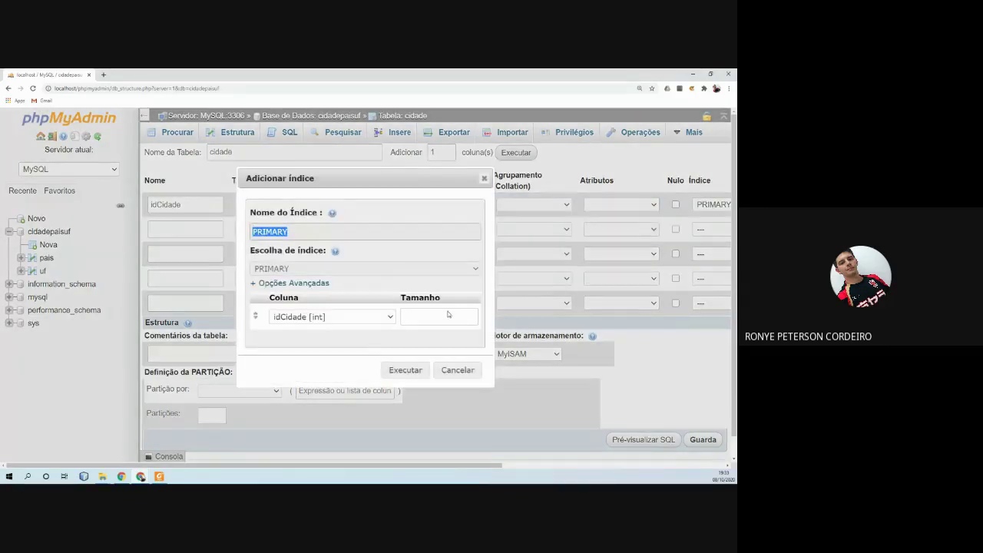
pyautogui.click(403, 369)
# Name the second column of the cidade table nome_Cidade, with a capital C in Cidade.
pyautogui.click(181, 239)
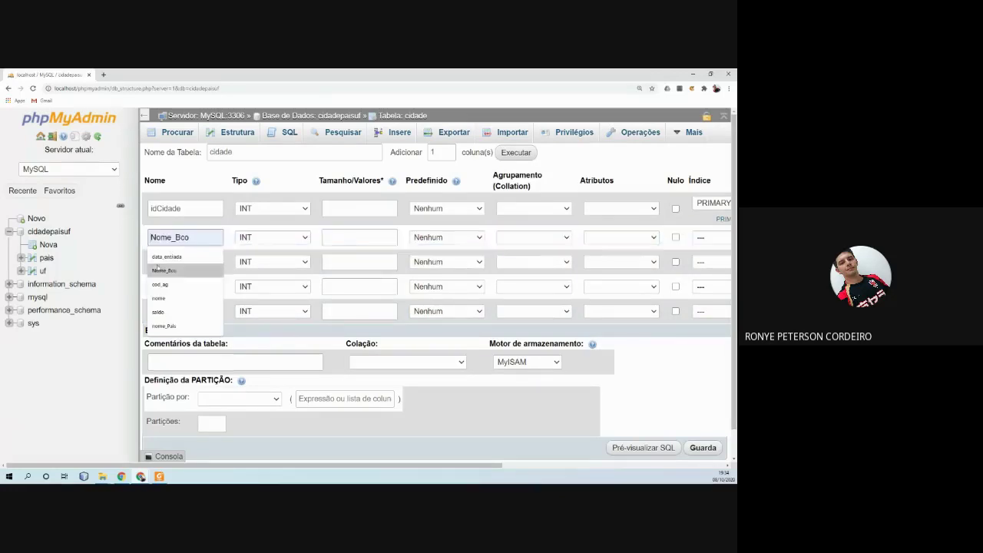
pyautogui.write('nome_cidade')
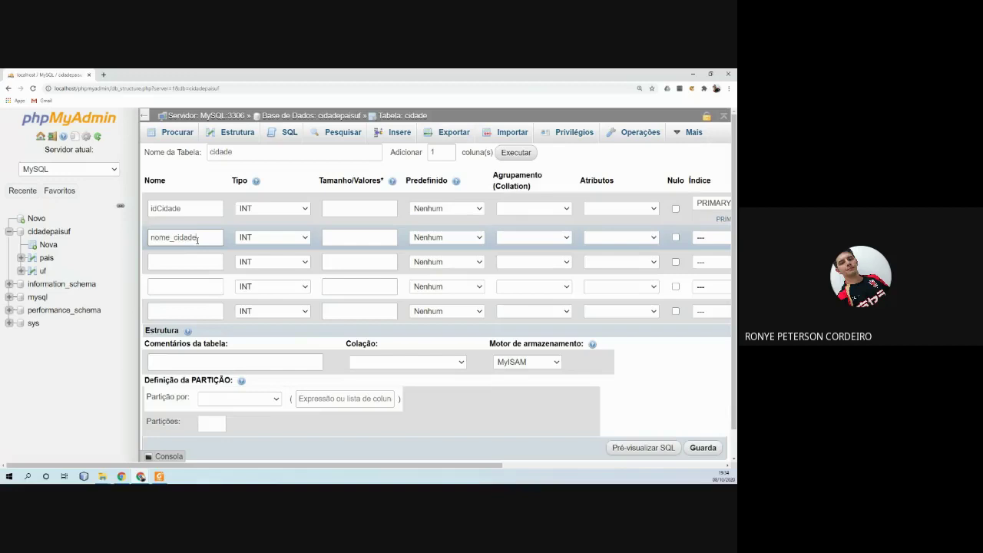
pyautogui.press('Left')
pyautogui.press('Left')
pyautogui.press('Left')
pyautogui.press('Left')
pyautogui.press('BackSpace')
pyautogui.press('BackSpace')
pyautogui.write('Ci')
pyautogui.write('i')
pyautogui.click(231, 256)
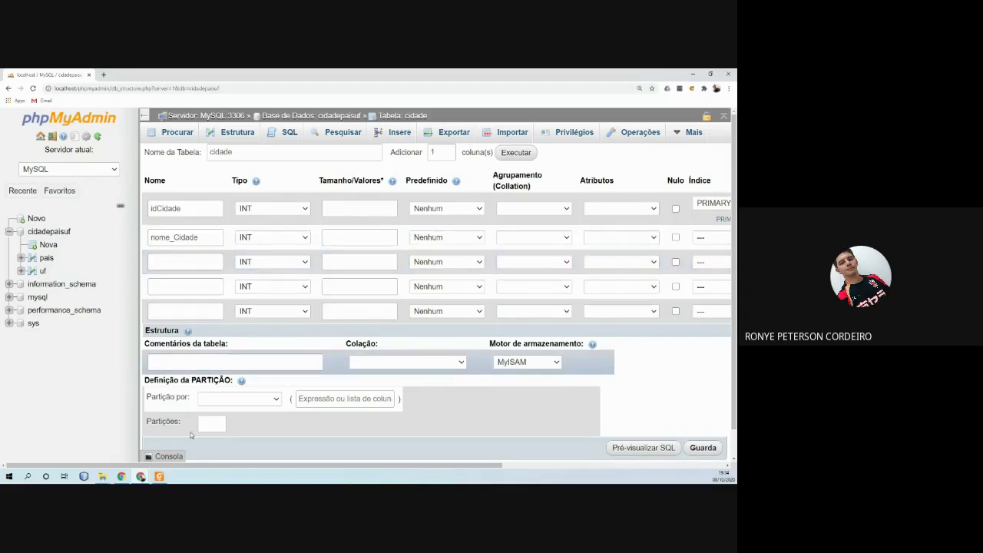
# Check the Cidade diagram in the Foxit Reader PDF and set the nome_Cidade column to type VARCHAR with length 80.
pyautogui.click(159, 477)
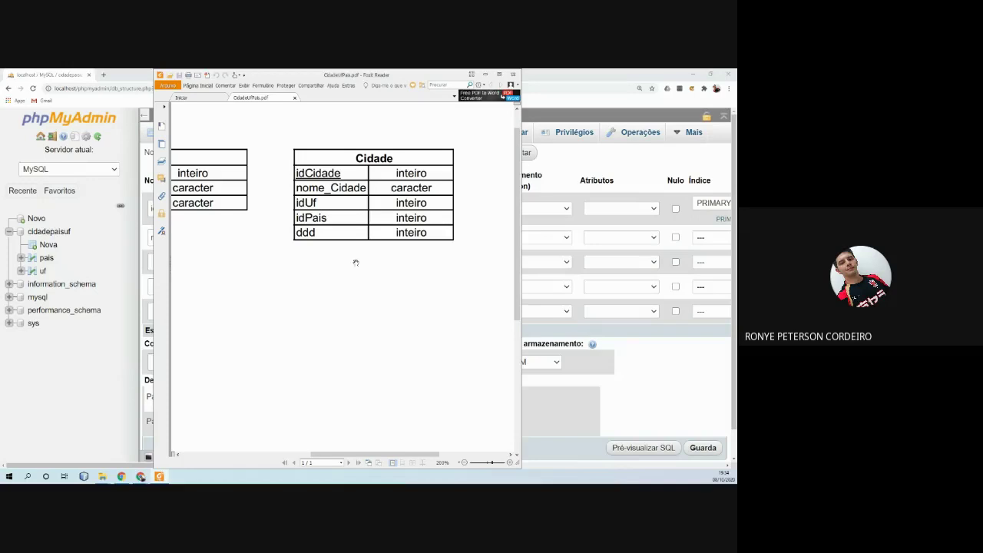
pyautogui.click(592, 206)
pyautogui.click(274, 237)
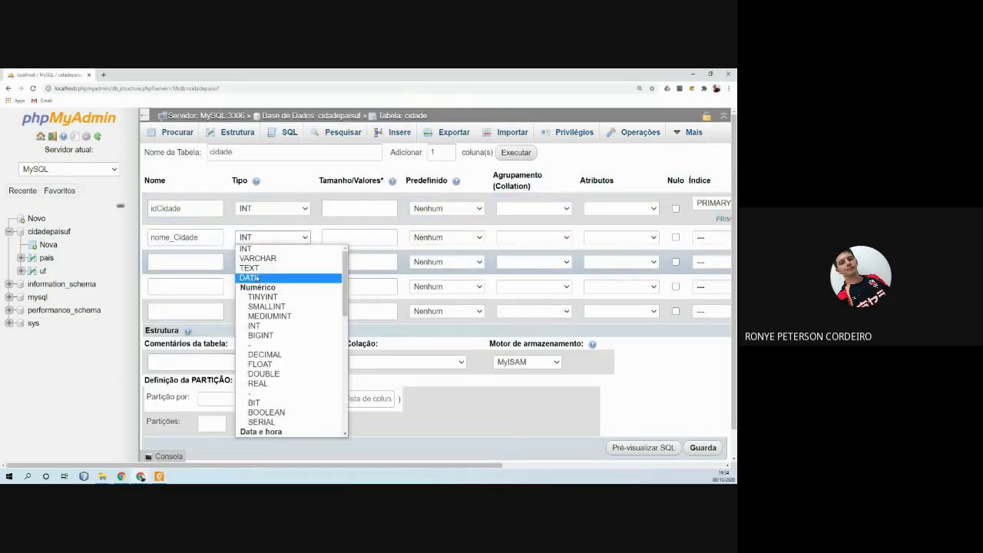
pyautogui.click(273, 259)
pyautogui.click(345, 239)
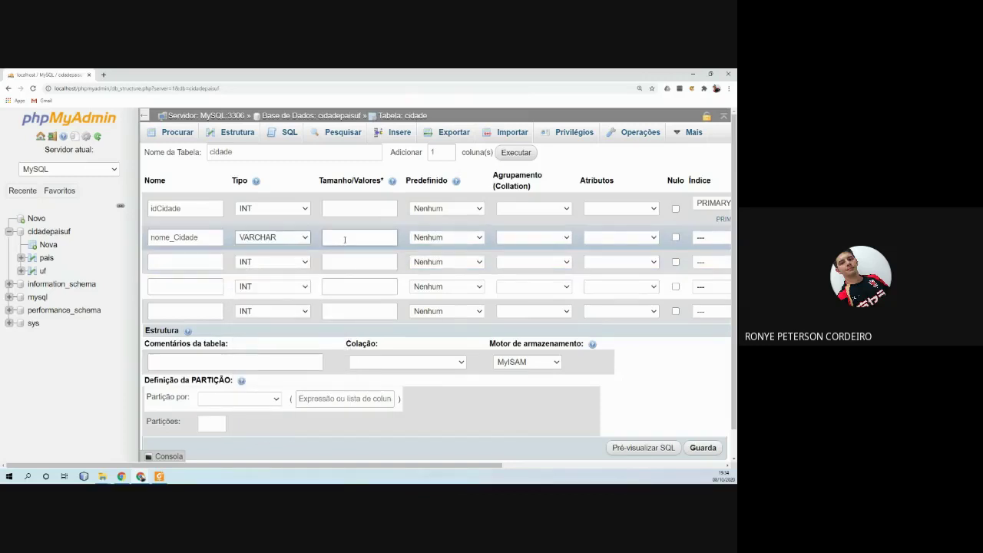
pyautogui.write('80')
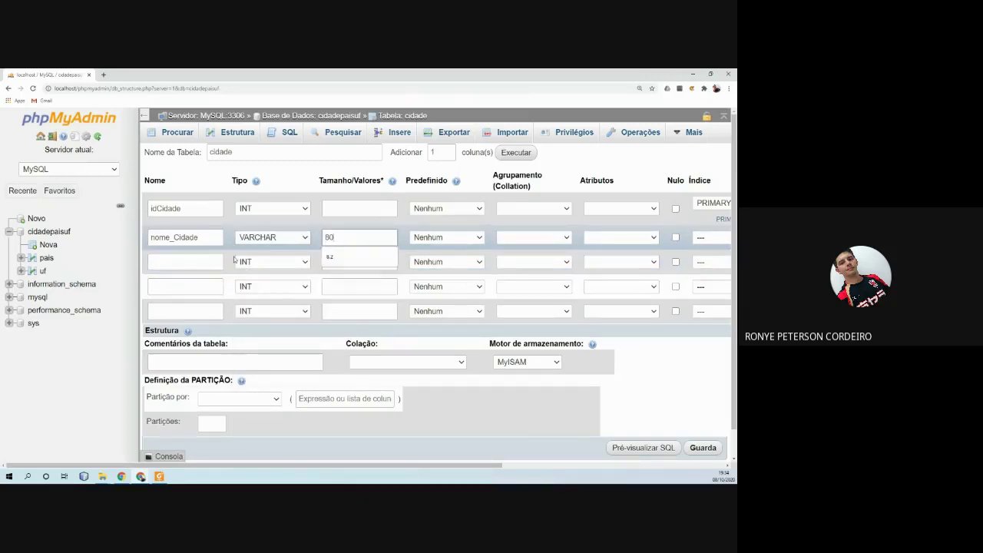
# Name the third, fourth and fifth columns of the cidade table idUF, idPais and ddd.
pyautogui.click(208, 261)
pyautogui.write('id')
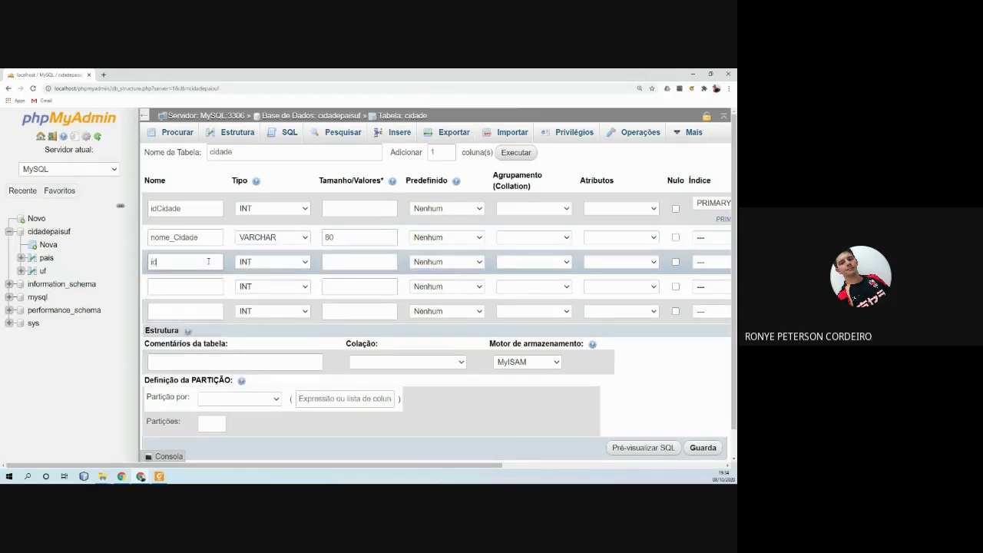
pyautogui.write('UF')
pyautogui.click(206, 288)
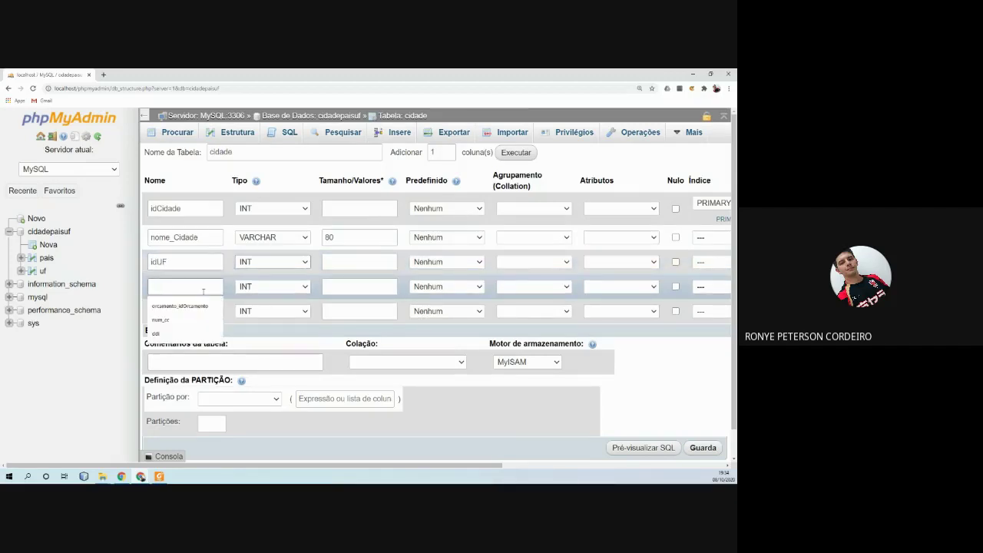
pyautogui.write('idPais')
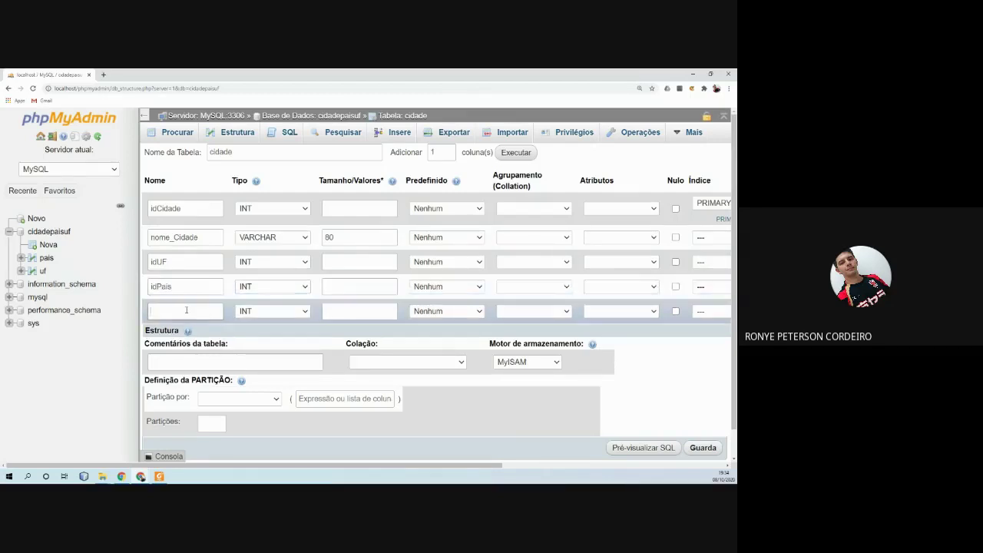
pyautogui.click(186, 309)
pyautogui.write('ddd')
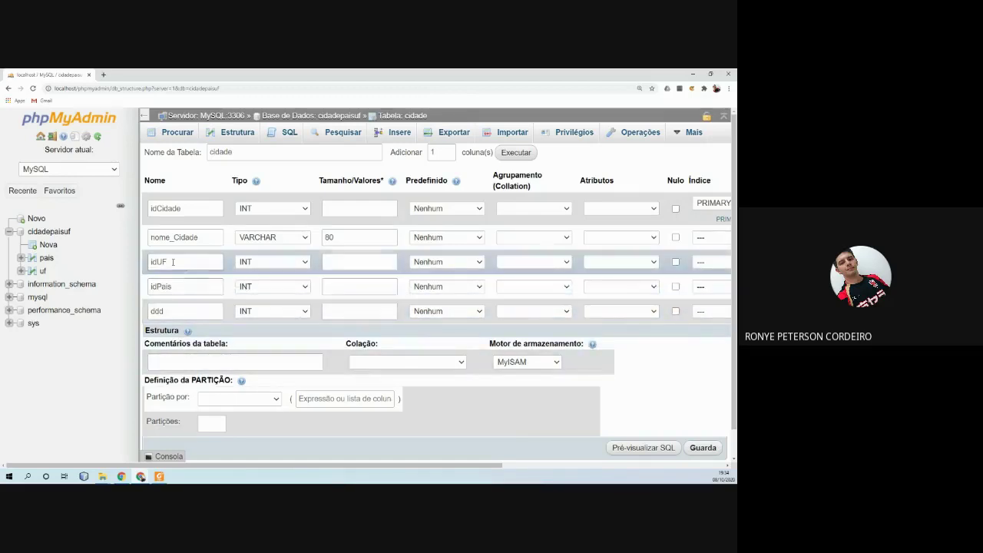
# Check the UF and Cidade diagrams in the Foxit Reader PDF and add an unnamed INDEX on the idUF column in phpMyAdmin.
pyautogui.hotkey('alt', 'Tab')
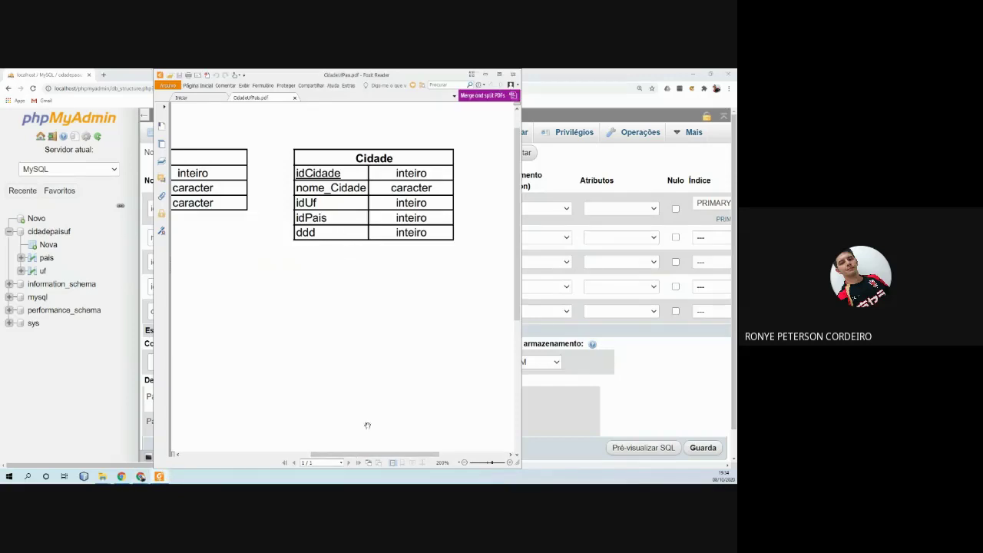
pyautogui.moveTo(367, 454)
pyautogui.mouseDown()
pyautogui.moveTo(268, 455)
pyautogui.moveTo(364, 454)
pyautogui.mouseUp()
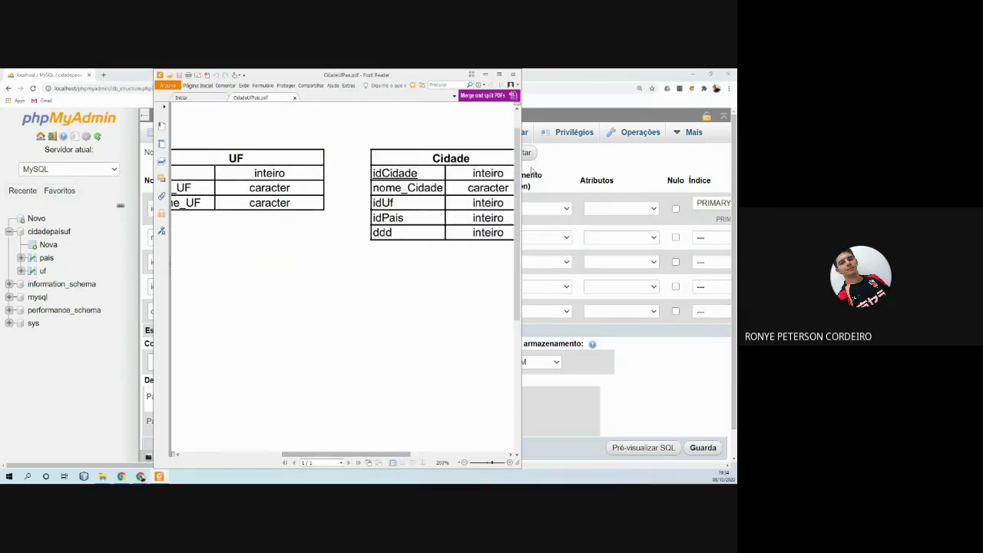
pyautogui.click(532, 172)
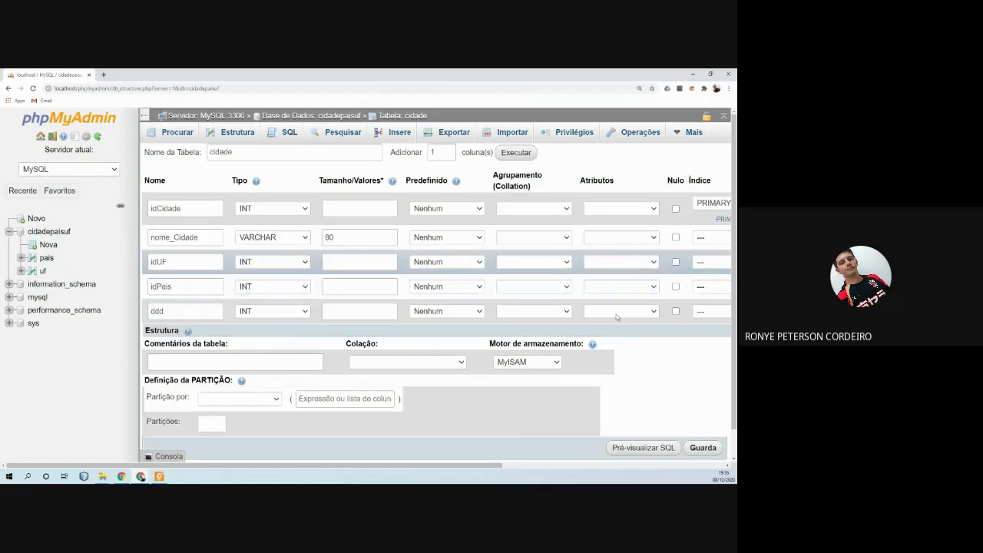
pyautogui.moveTo(340, 466); pyautogui.dragTo(482, 458)
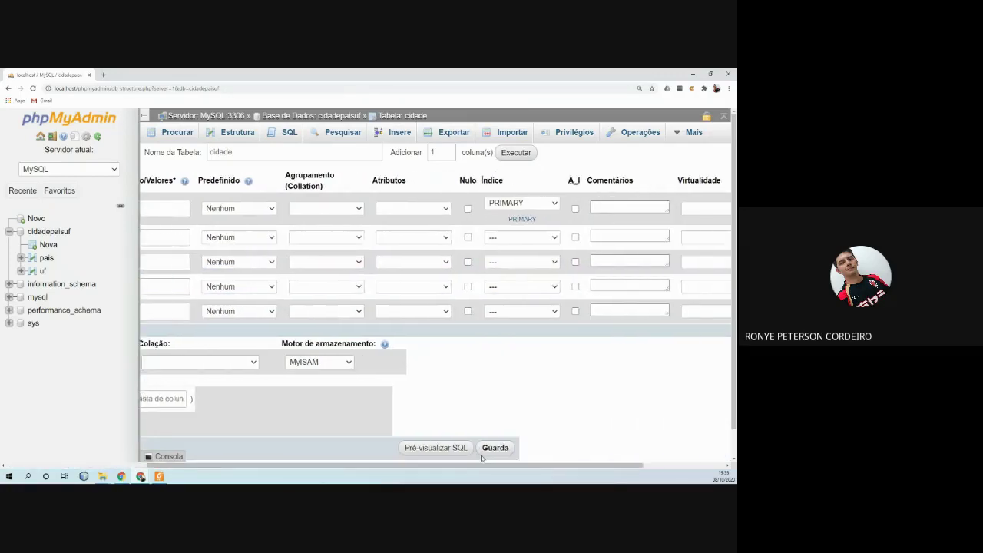
pyautogui.click(519, 262)
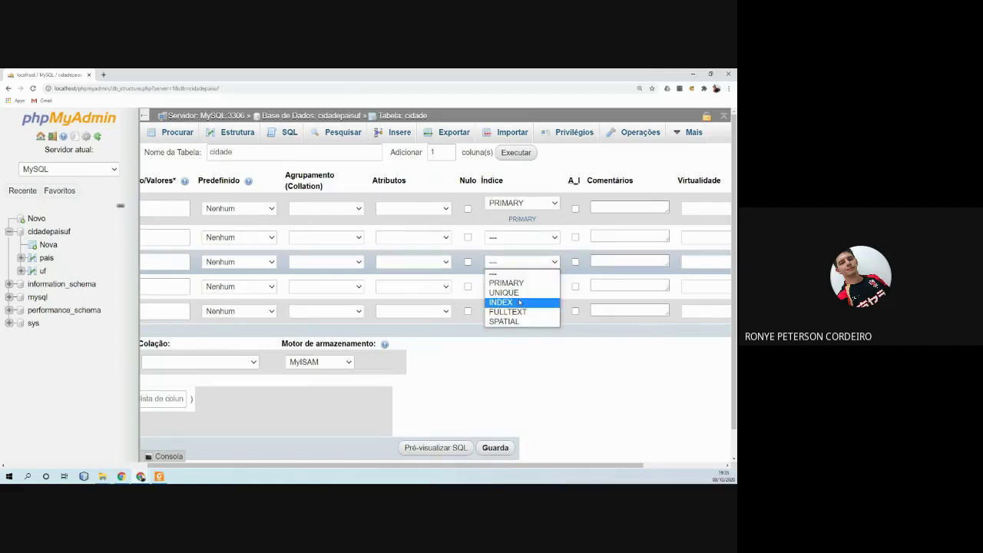
pyautogui.click(520, 302)
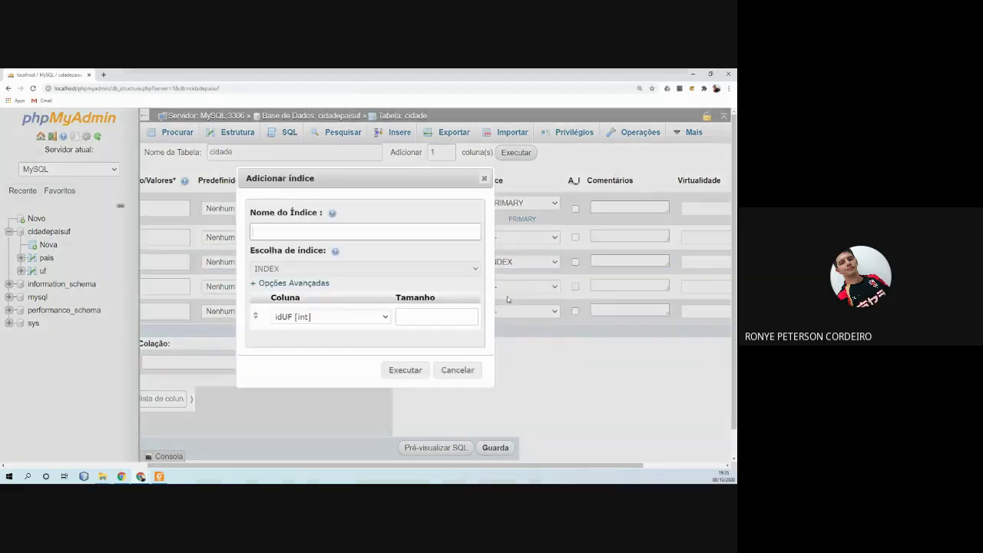
pyautogui.click(405, 370)
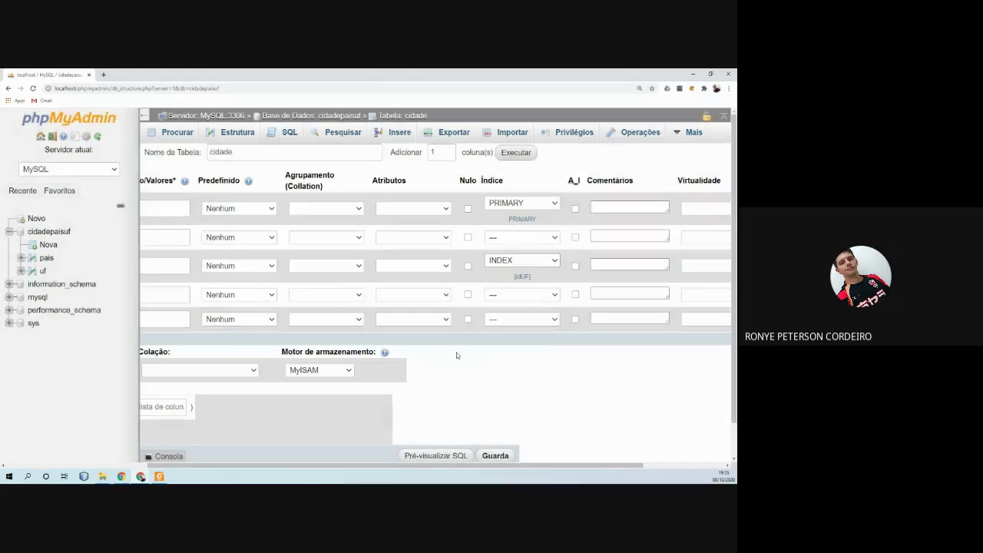
# Add an unnamed single-column INDEX on the idPais column and save the cidade table.
pyautogui.click(519, 294)
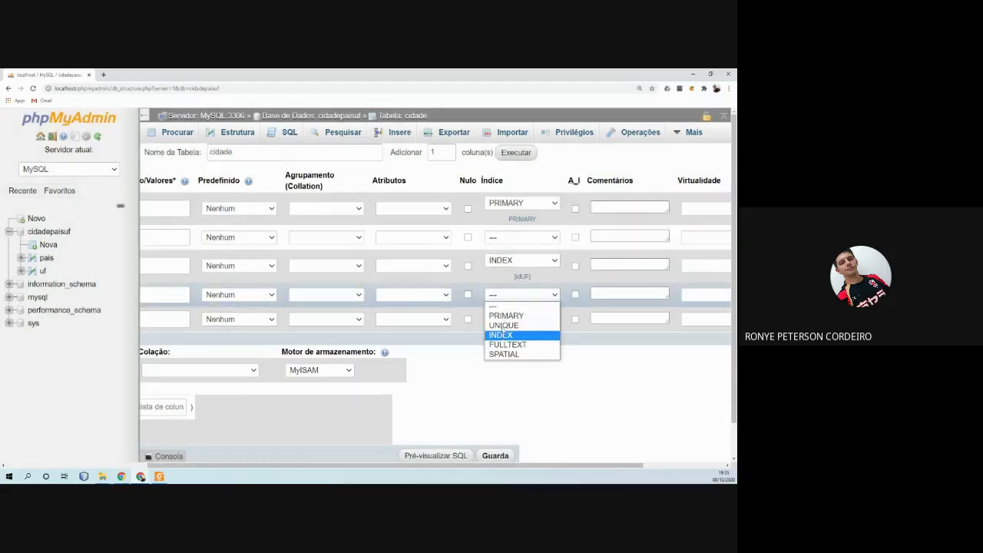
pyautogui.click(502, 333)
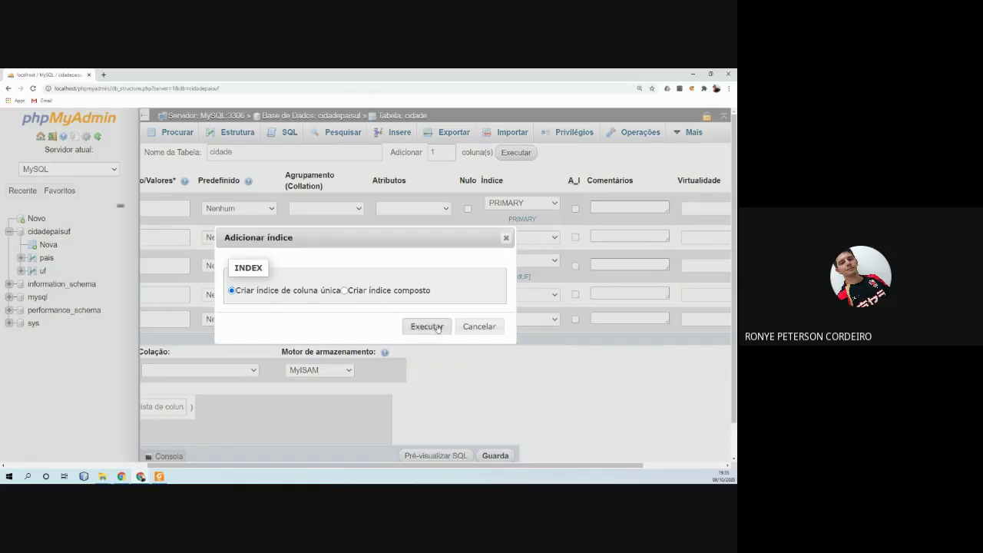
pyautogui.click(437, 326)
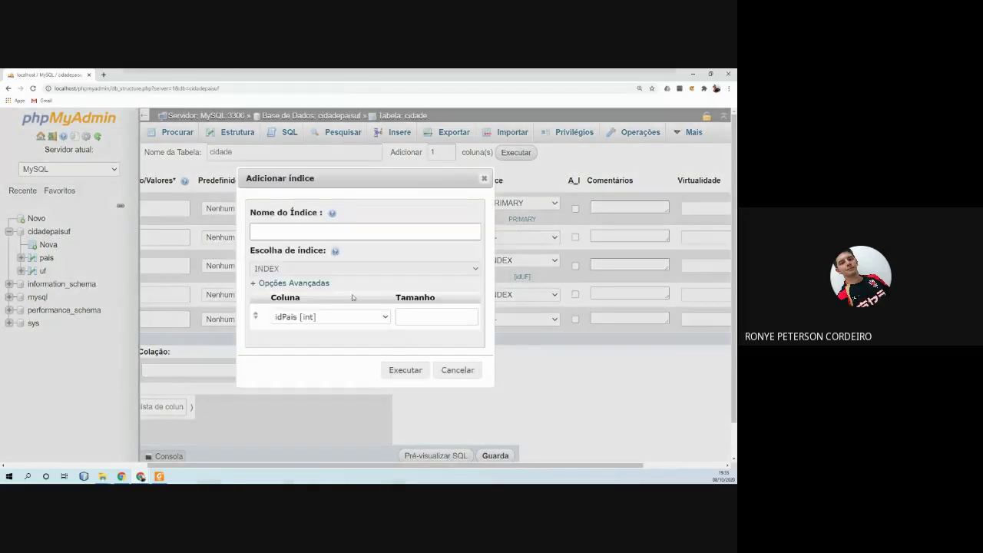
pyautogui.click(308, 232)
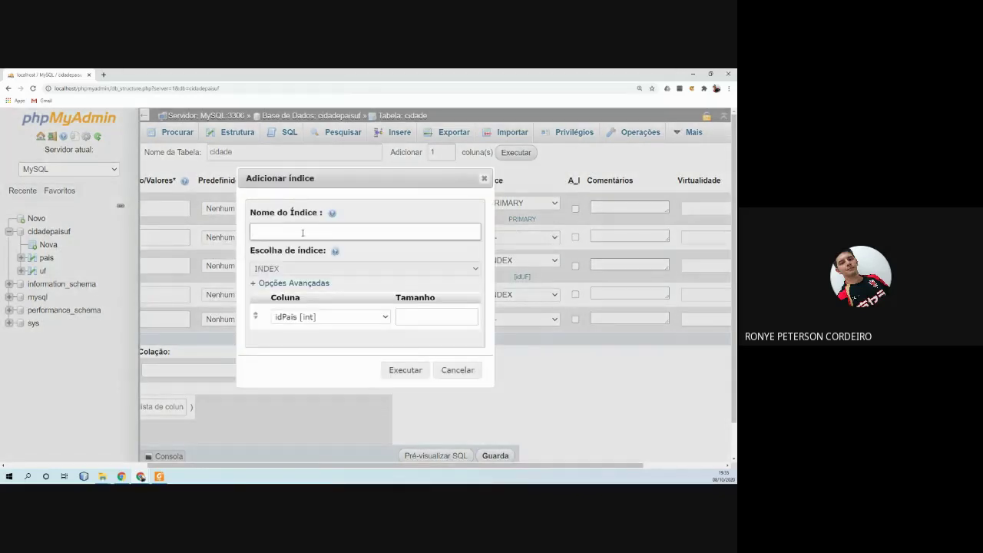
pyautogui.click(416, 371)
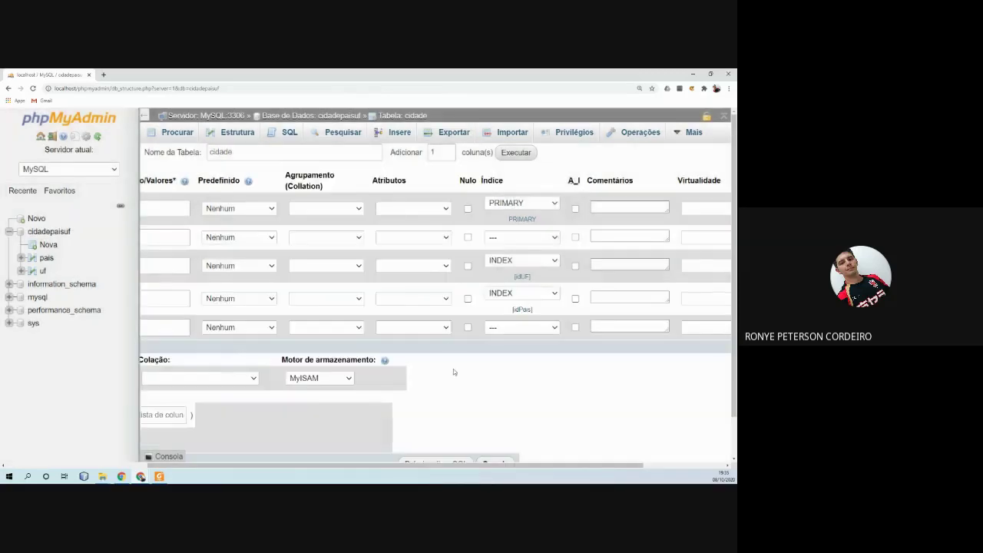
pyautogui.moveTo(406, 465); pyautogui.dragTo(239, 470)
pyautogui.scroll(-1, 261, 351)
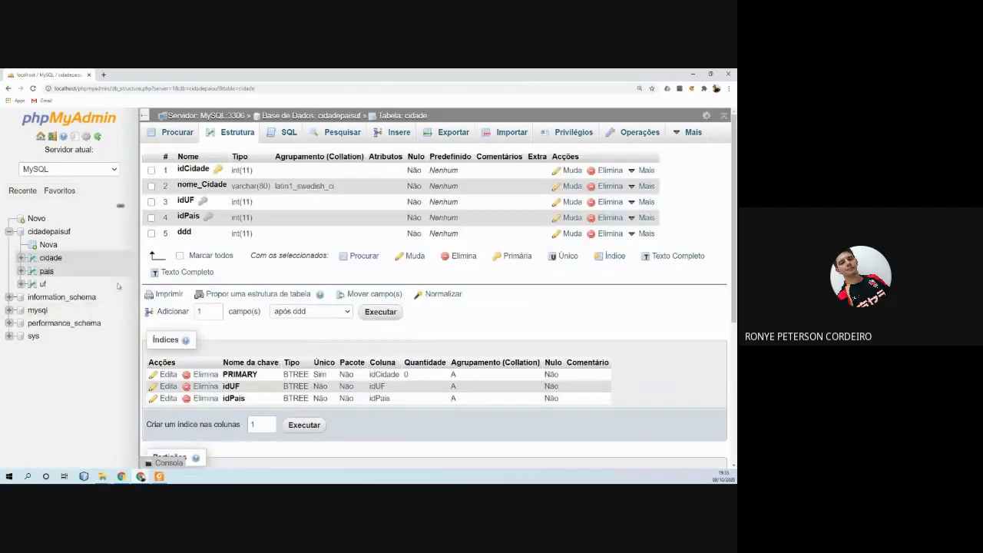
# Open the pais table's structure and review its columns and indexes.
pyautogui.click(44, 273)
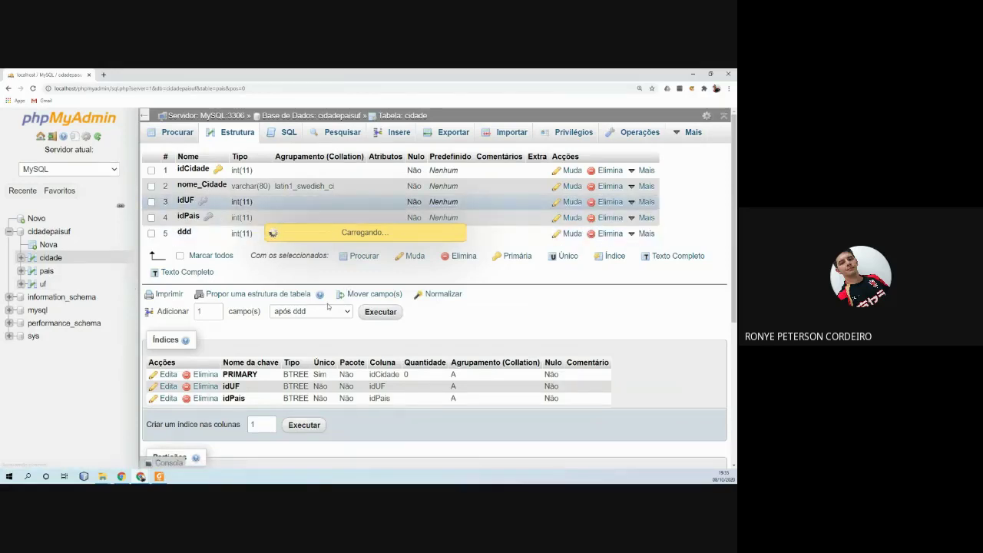
pyautogui.click(234, 134)
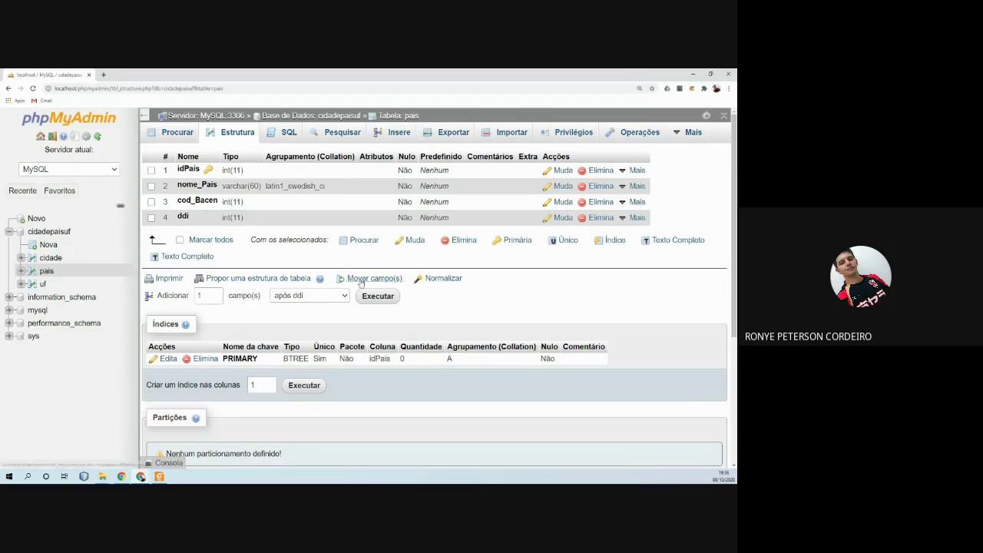
pyautogui.scroll(-1, 360, 283)
# Open the cidade table's structure and review its columns, indexes and partitions.
pyautogui.click(47, 259)
pyautogui.scroll(1, 470, 268)
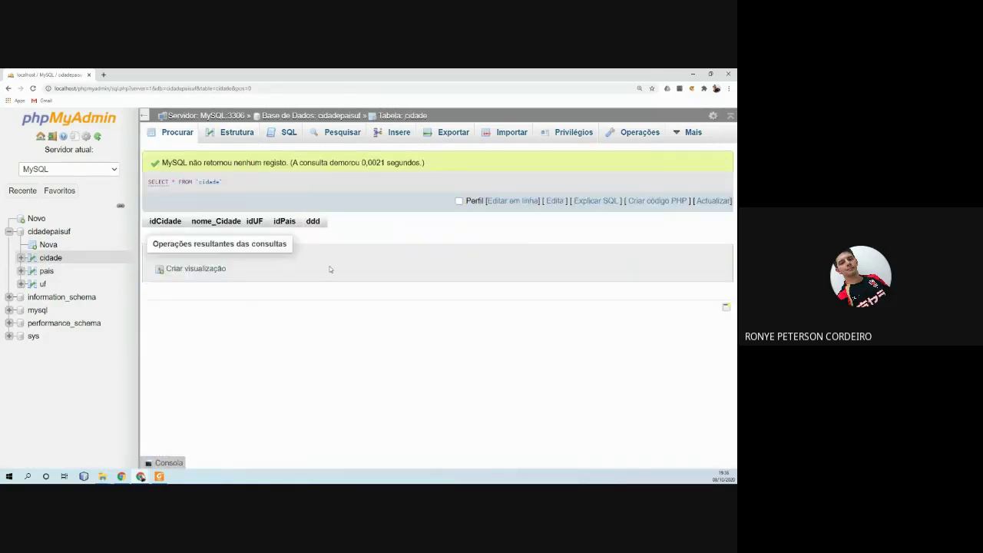
pyautogui.click(222, 133)
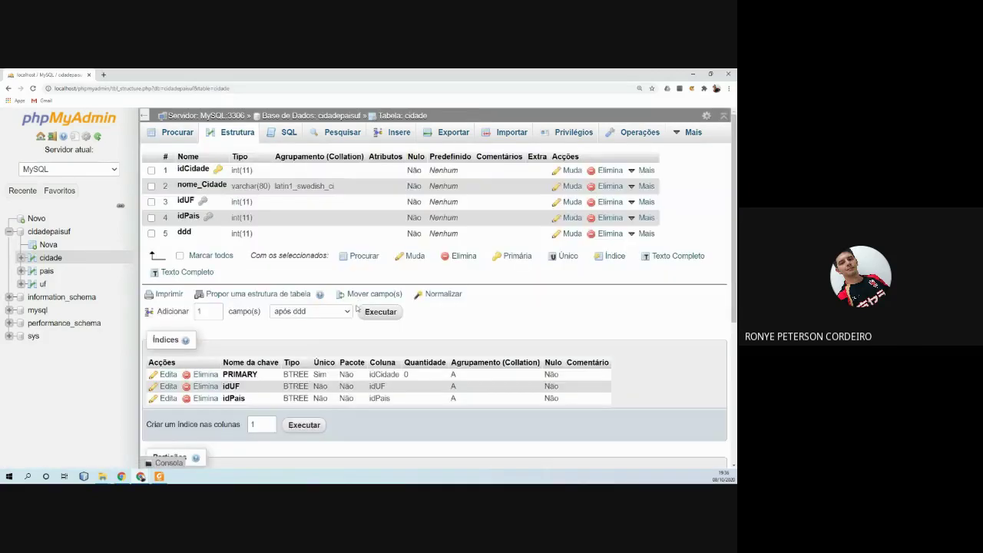
pyautogui.scroll(-1, 356, 307)
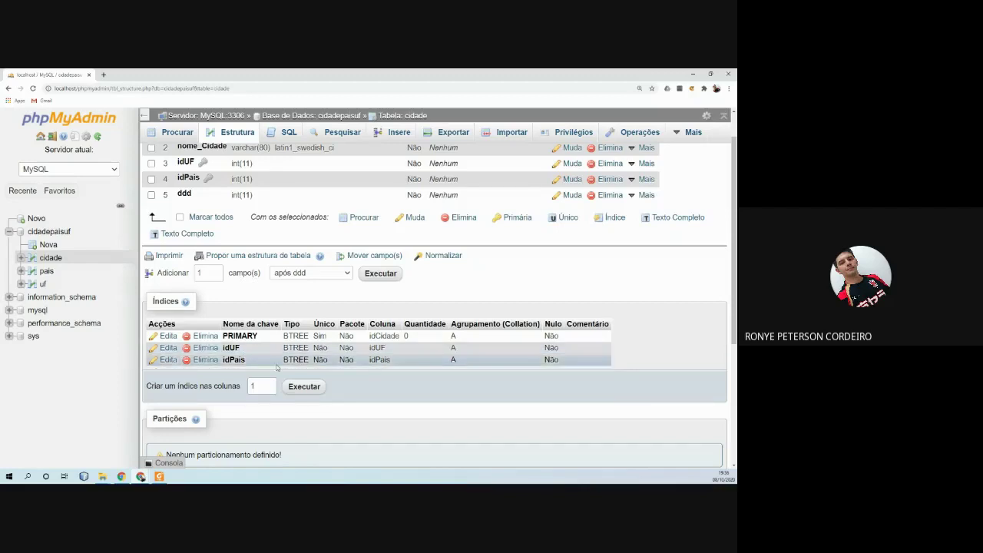
pyautogui.scroll(-1, 347, 345)
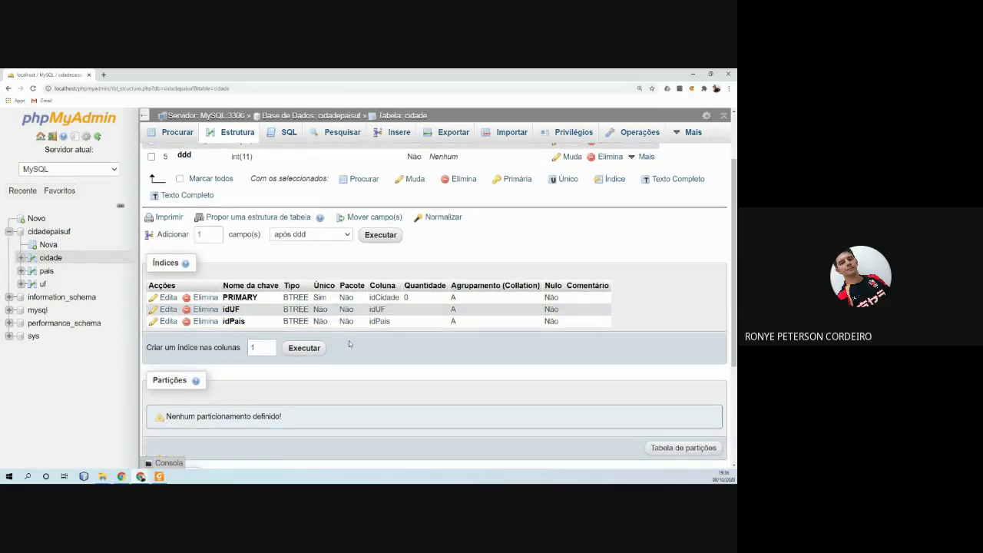
pyautogui.scroll(-3, 349, 340)
pyautogui.scroll(5, 349, 340)
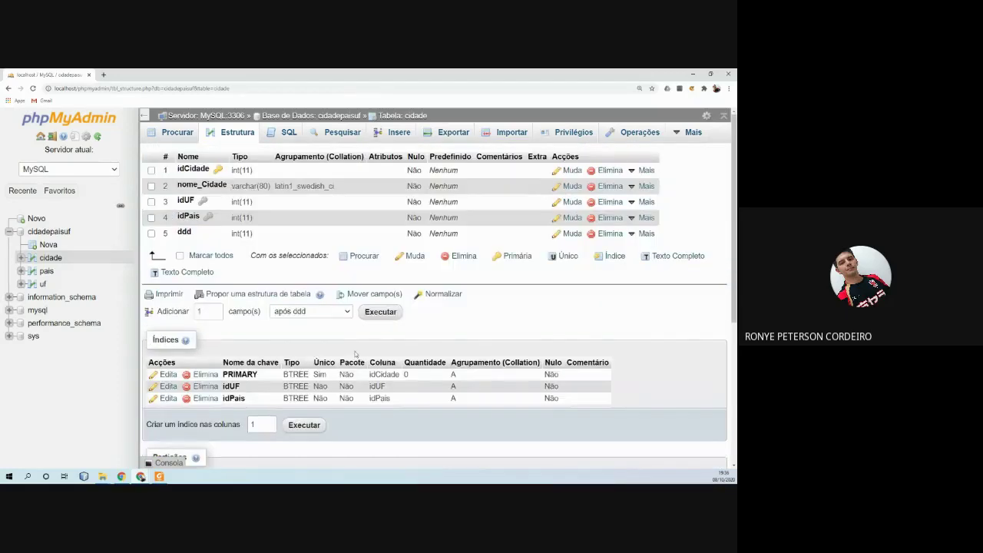